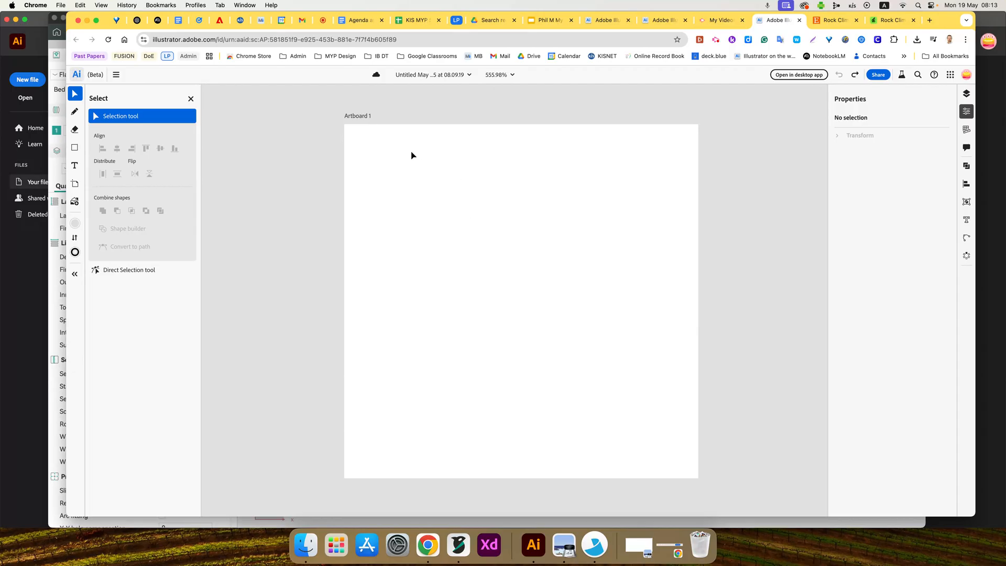
- Inspect the artboard's size settings and return to object selection
{"action": "left_click", "coordinate": [75, 184]}
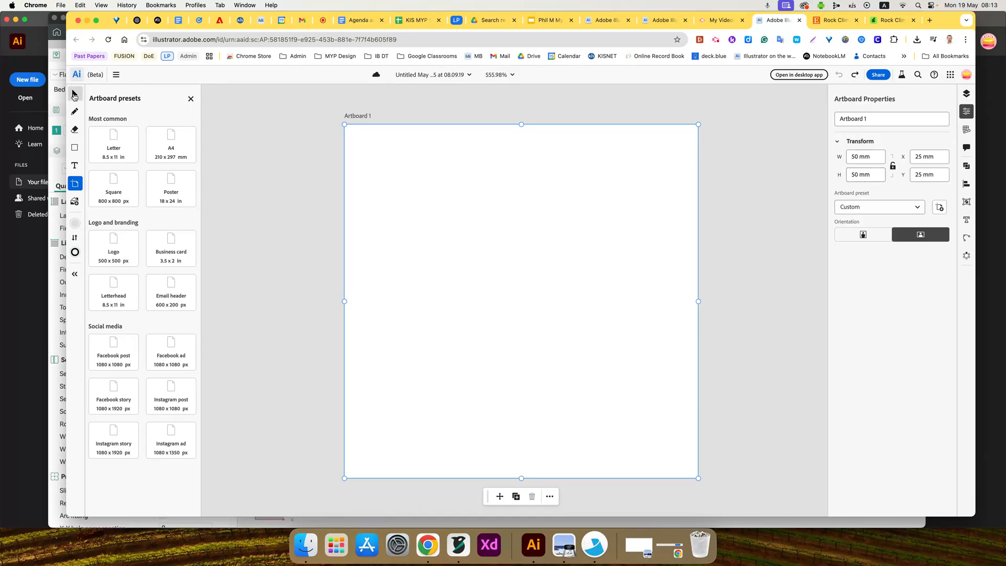
{"action": "left_click", "coordinate": [75, 94]}
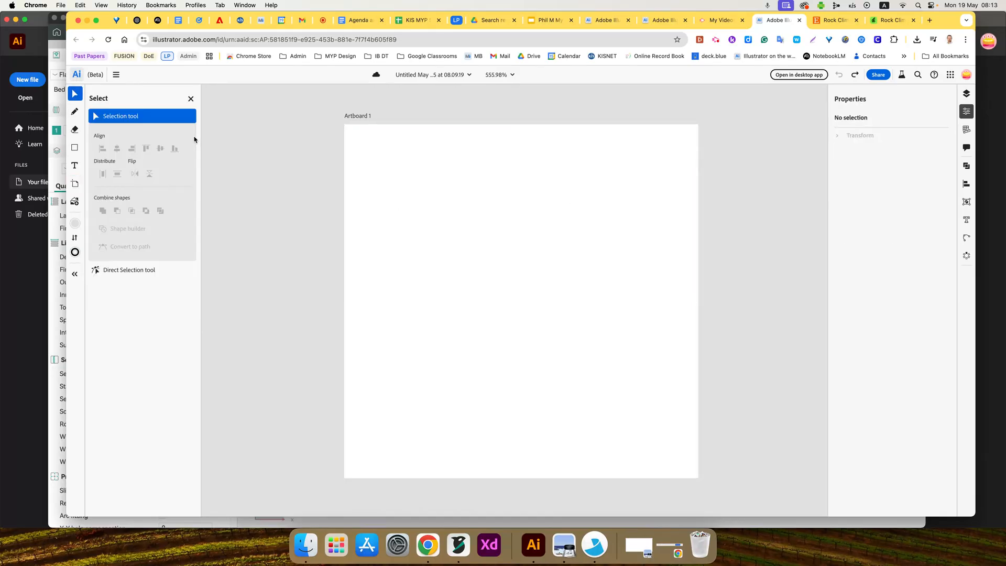
{"action": "left_click", "coordinate": [716, 39]}
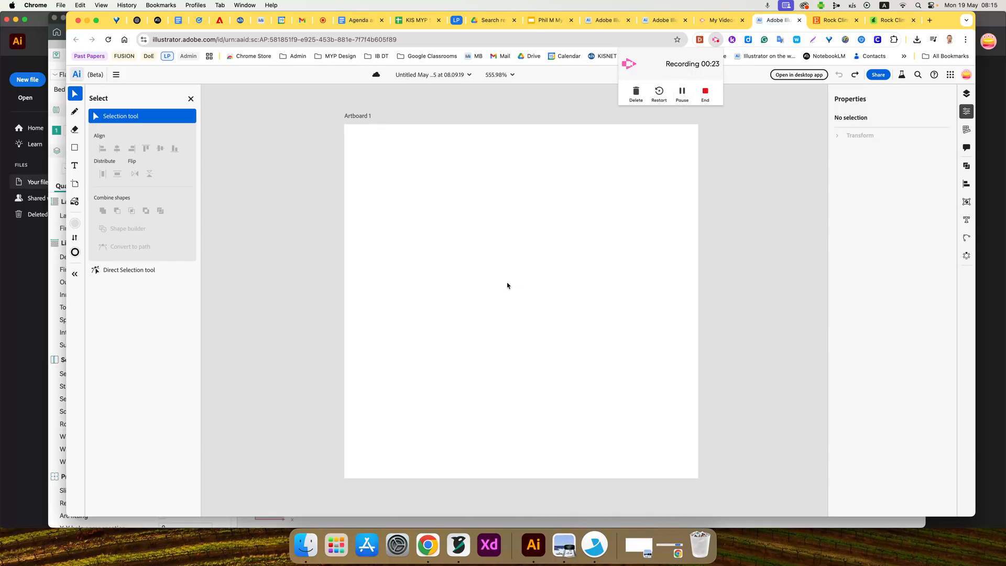
- Close the two open rock climber reference pages in the browser
{"action": "left_click", "coordinate": [849, 21]}
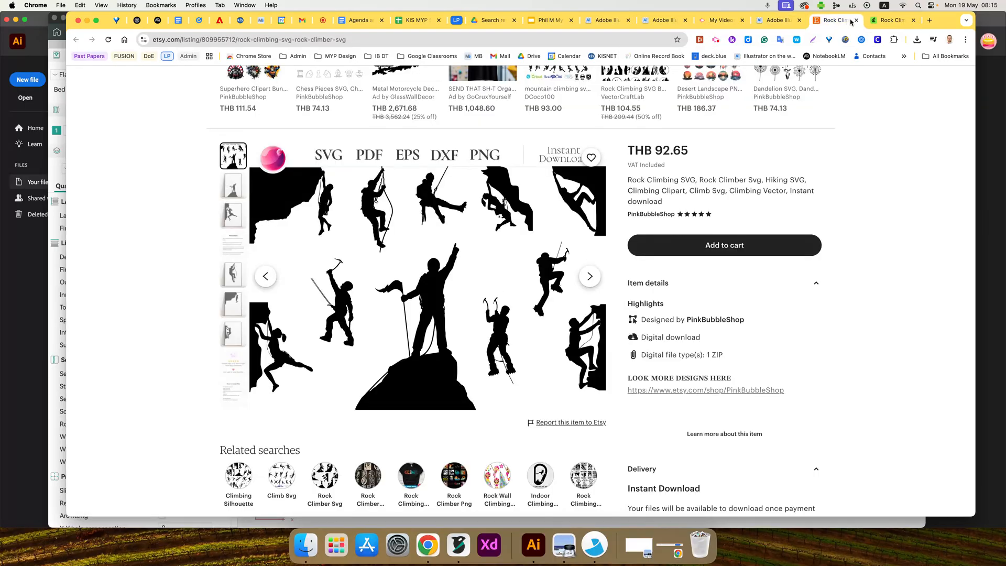
{"action": "left_click", "coordinate": [857, 20]}
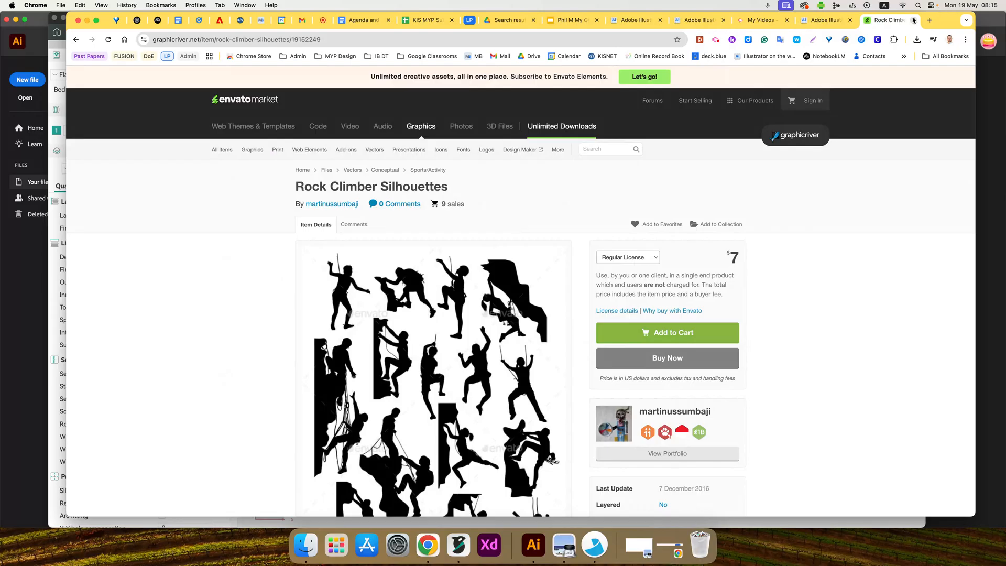
{"action": "left_click", "coordinate": [914, 21]}
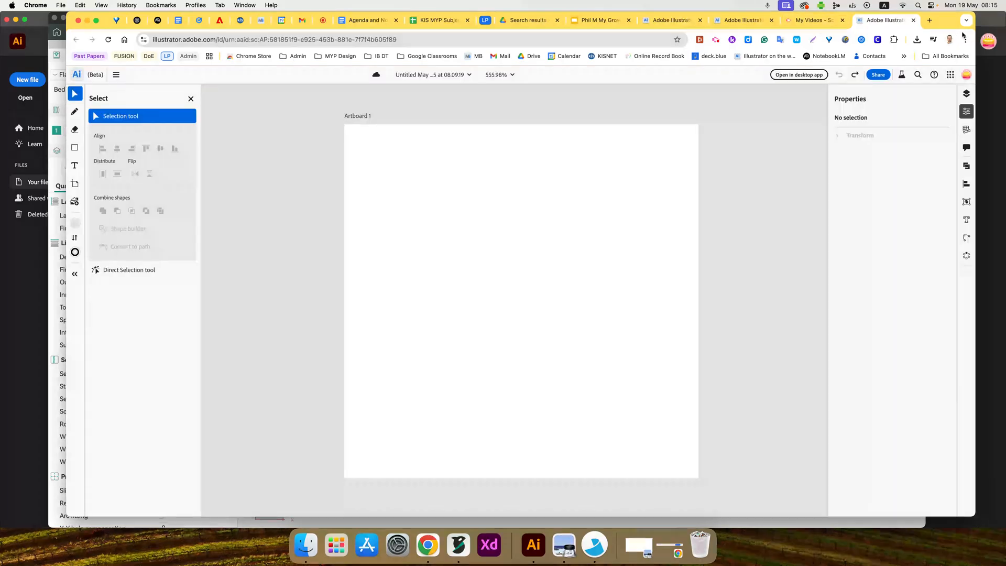
- Search Google Images for "rock climber" in a new browser tab
{"action": "left_click", "coordinate": [930, 20]}
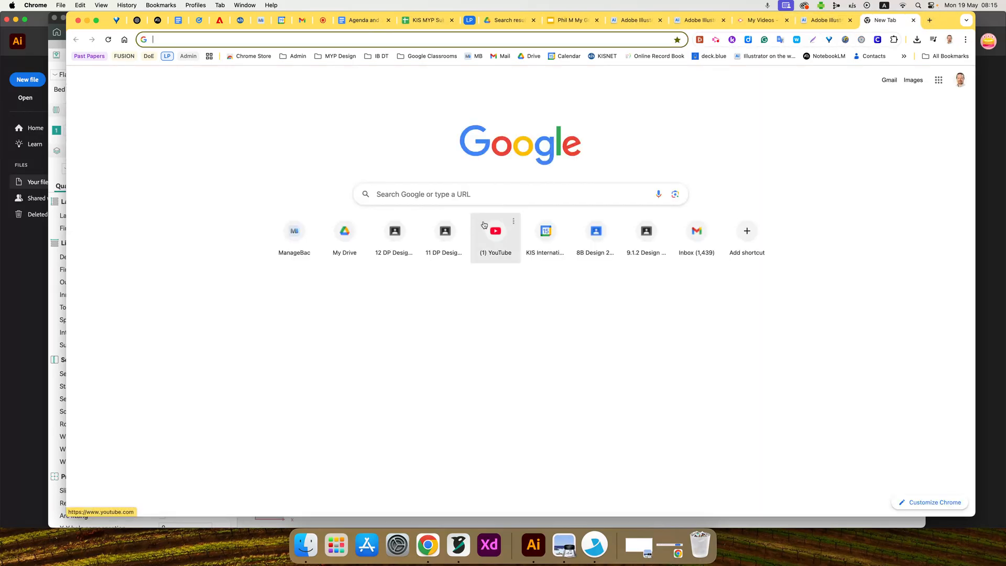
{"action": "left_click", "coordinate": [419, 194]}
{"action": "type", "text": "rock climber"}
{"action": "key", "text": "Return"}
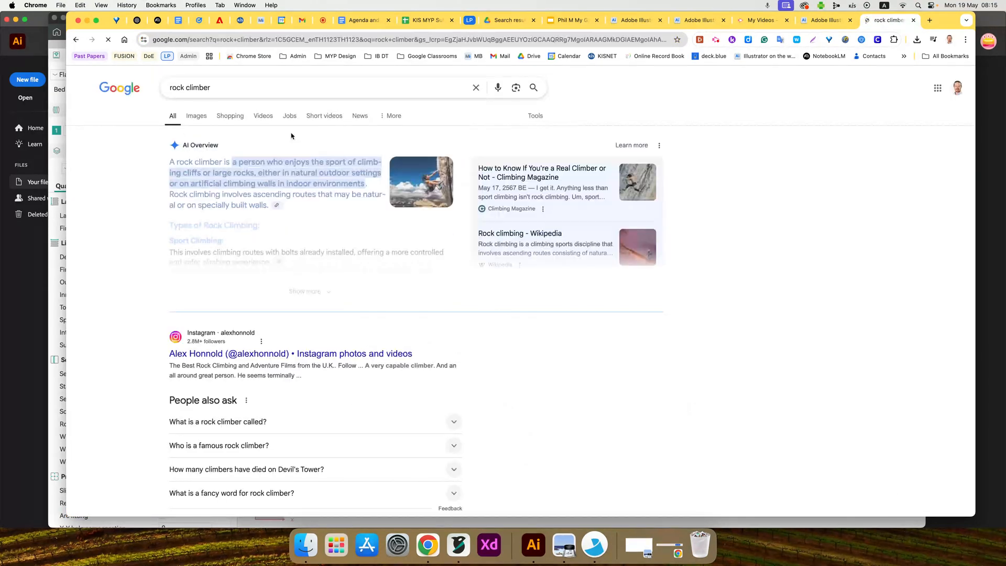
{"action": "left_click", "coordinate": [196, 116]}
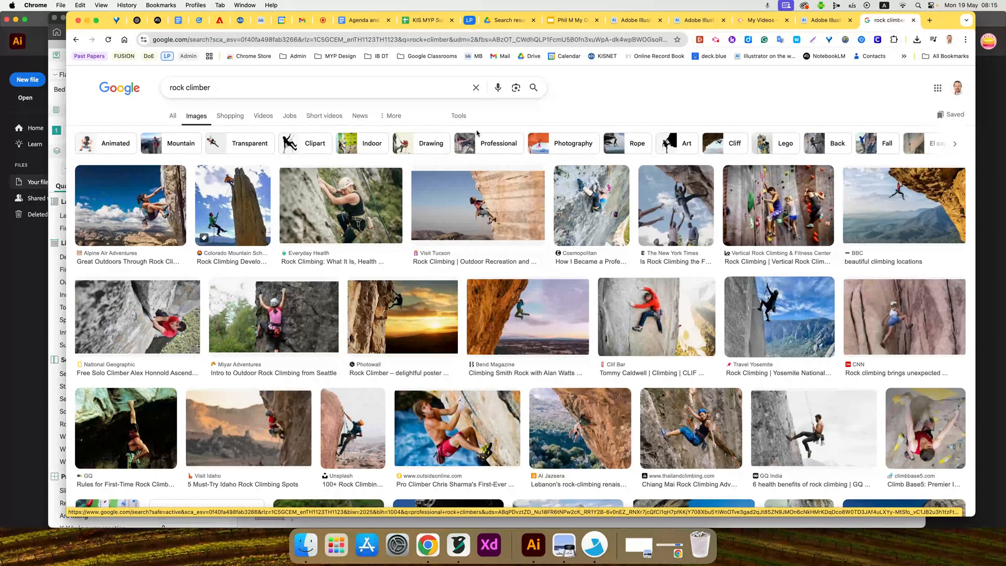
- Filter the image results to the Line drawing type and Large size
{"action": "left_click", "coordinate": [459, 116]}
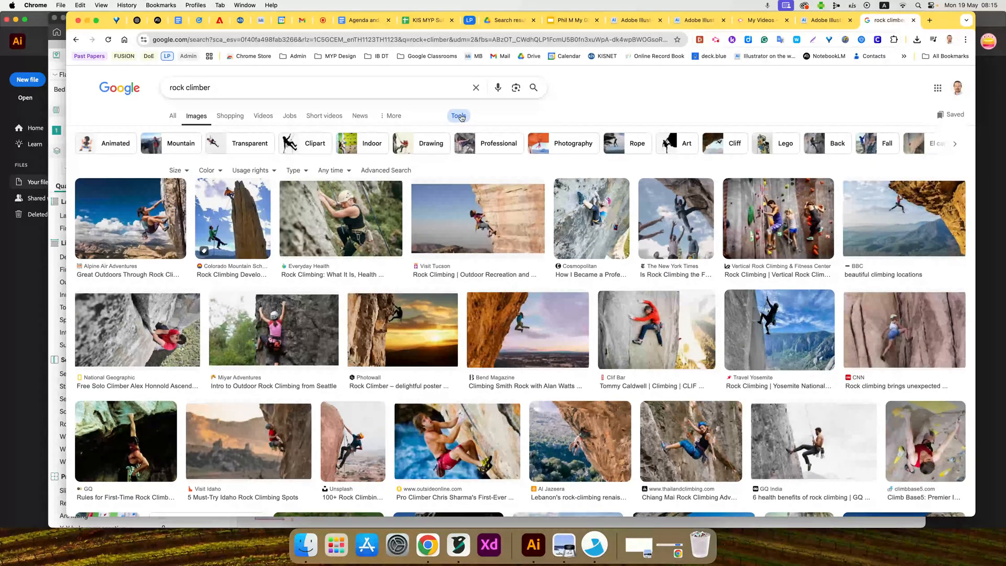
{"action": "left_click", "coordinate": [294, 170]}
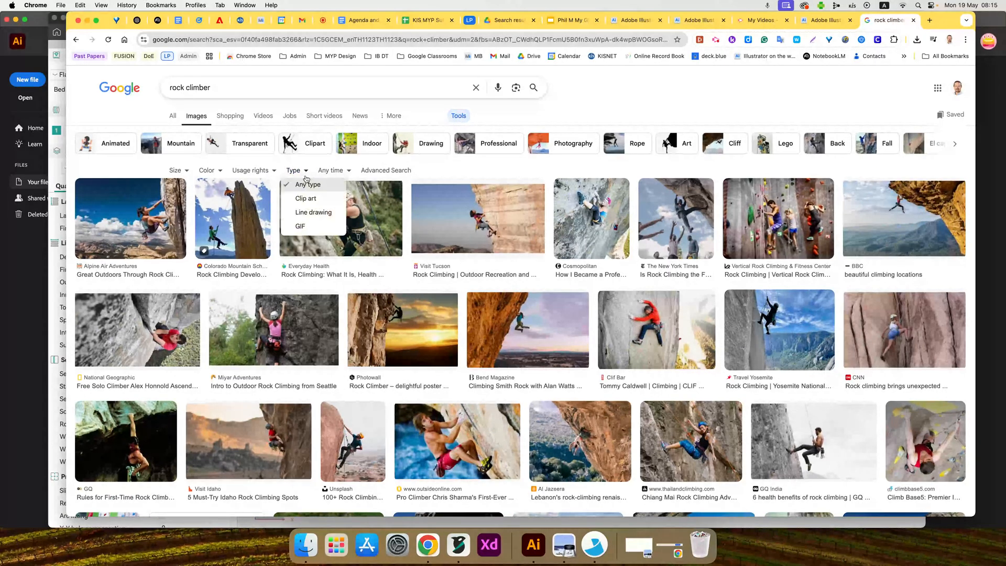
{"action": "left_click", "coordinate": [313, 213]}
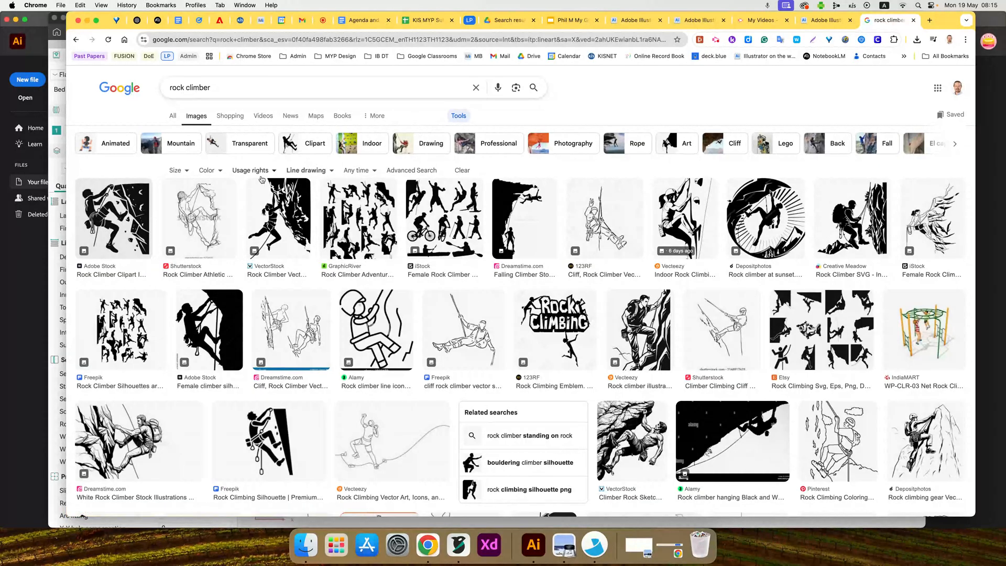
{"action": "left_click", "coordinate": [187, 172]}
{"action": "left_click", "coordinate": [193, 198]}
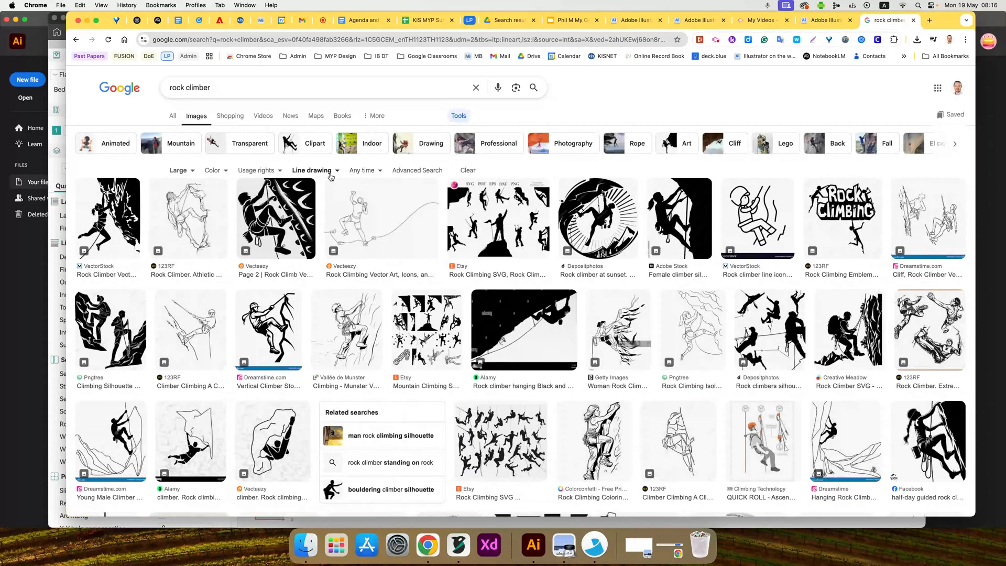
- Open the Etsy Rock Climbing SVG listing and capture a screenshot of the ponytailed climber on the cliff at the image's lower left
{"action": "left_click", "coordinate": [484, 225]}
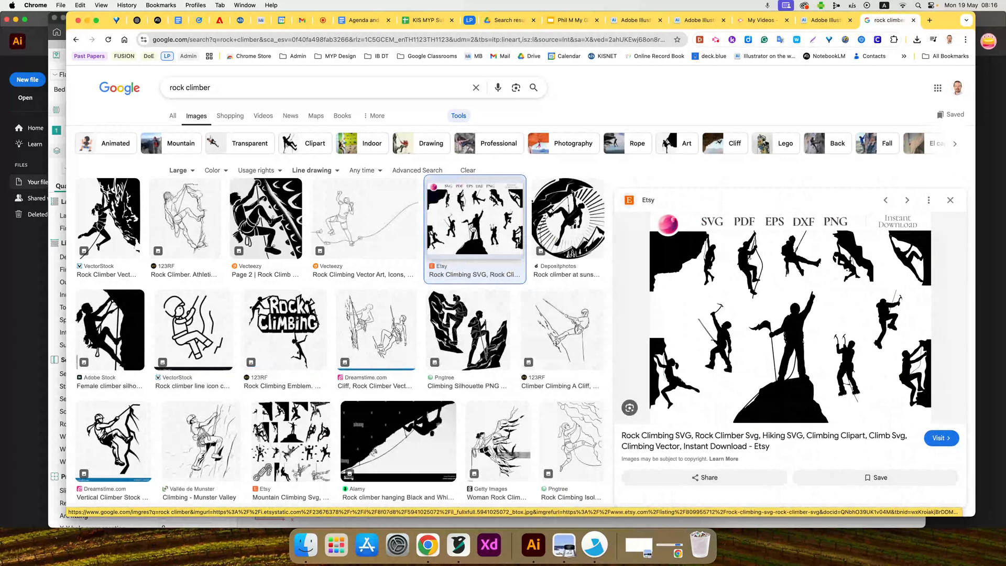
{"action": "left_click", "coordinate": [754, 330]}
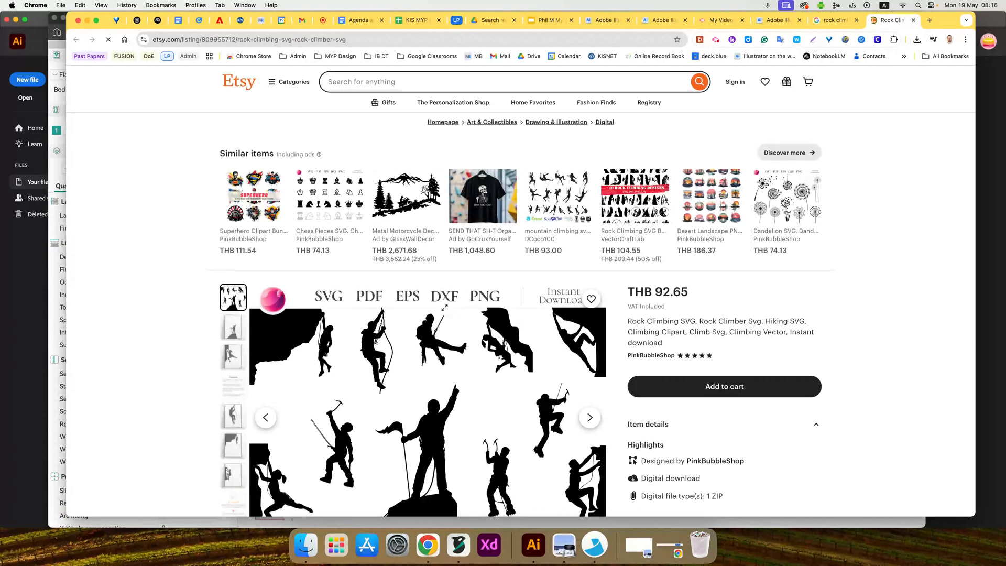
{"action": "scroll", "coordinate": [444, 309], "scroll_direction": "down", "scroll_amount": 4}
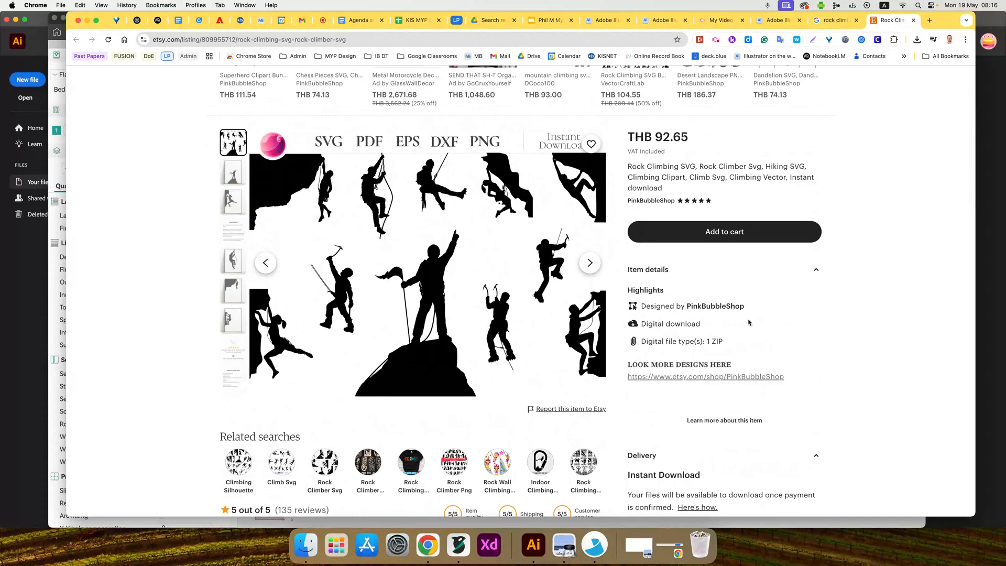
{"action": "key", "text": "super+shift+4"}
{"action": "left_click_drag", "start_coordinate": [248, 288], "coordinate": [315, 382]}
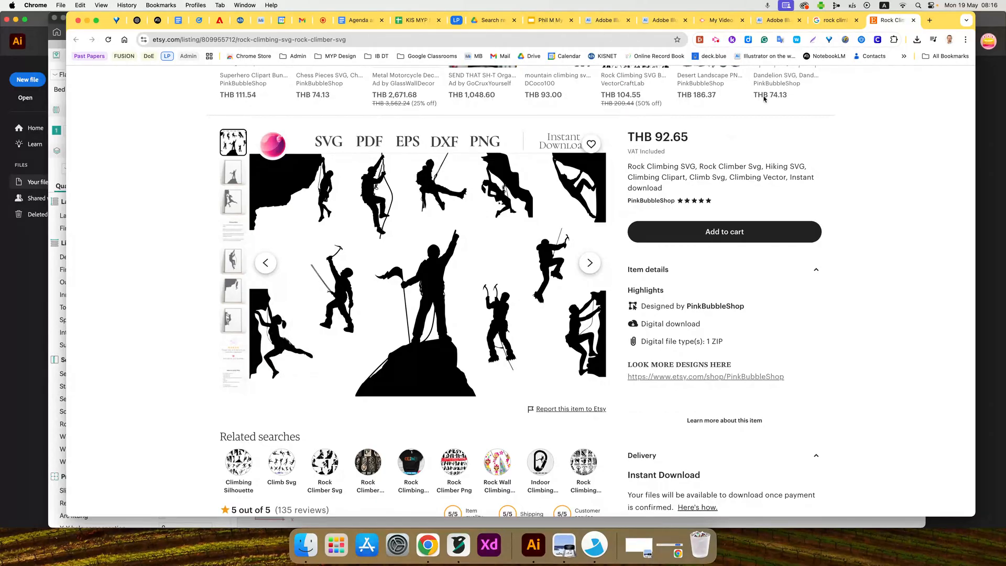
- Paste the captured climber onto the Illustrator artboard and convert it to editable paths with an expanded vectorization
{"action": "left_click", "coordinate": [775, 21]}
{"action": "key", "text": "super+v"}
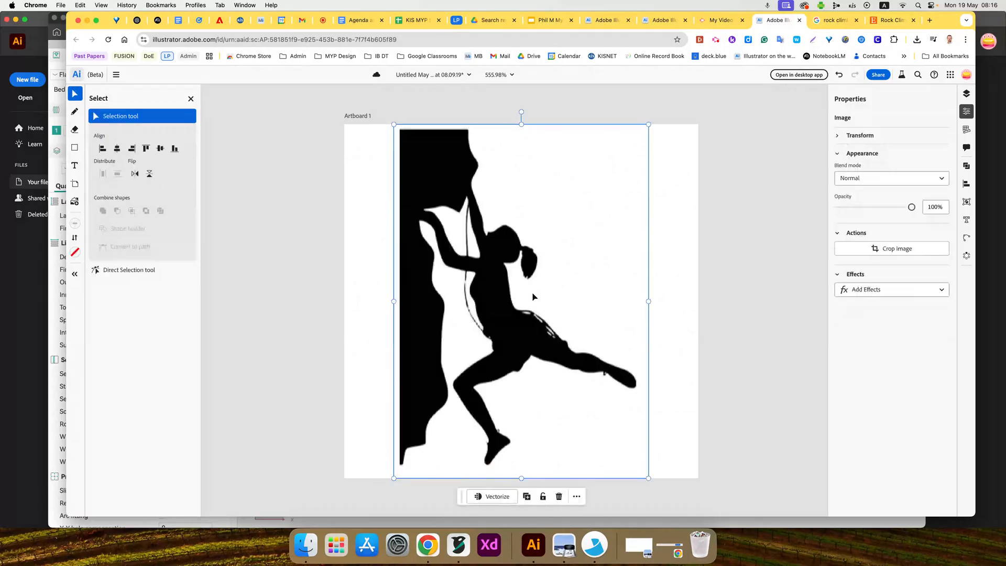
{"action": "left_click", "coordinate": [493, 496]}
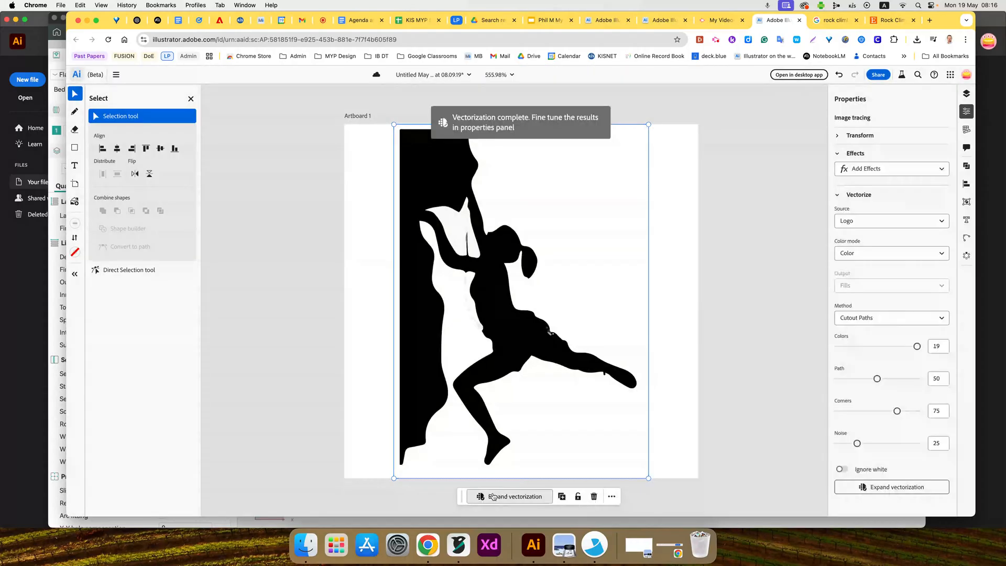
{"action": "left_click", "coordinate": [503, 496]}
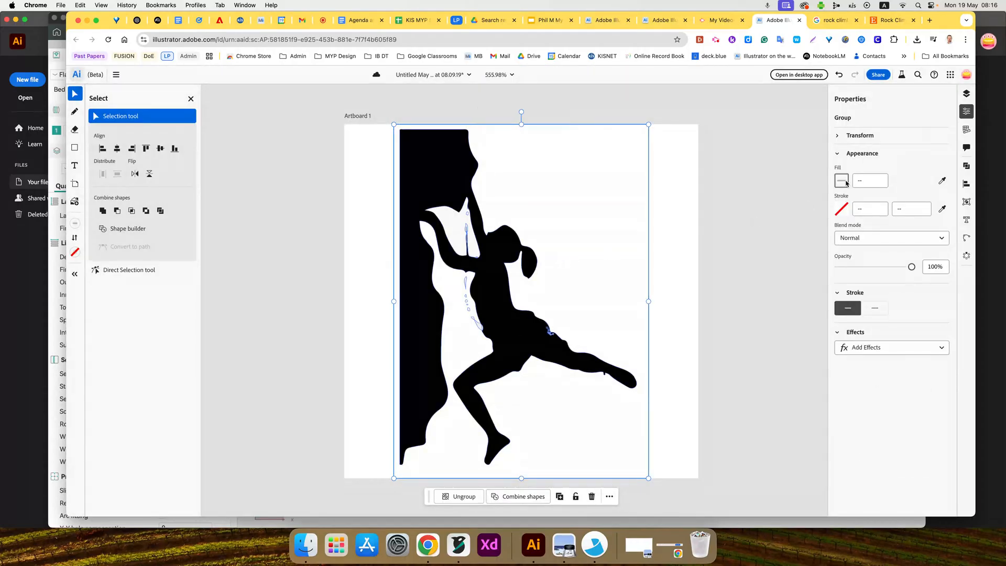
- Remove the fill from the vectorized climber group and give it a black stroke
{"action": "left_click", "coordinate": [842, 181]}
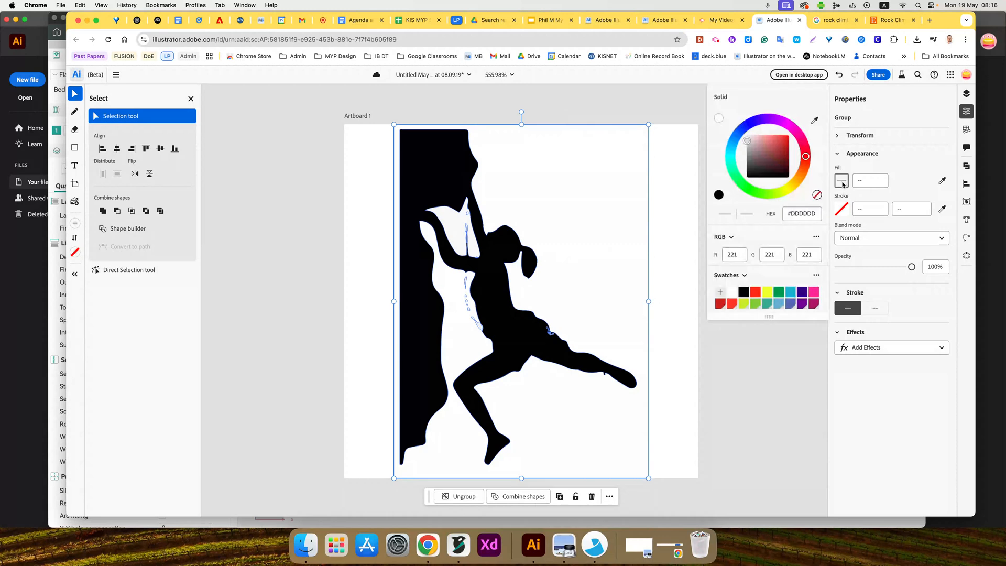
{"action": "left_click", "coordinate": [817, 196]}
{"action": "left_click", "coordinate": [845, 212]}
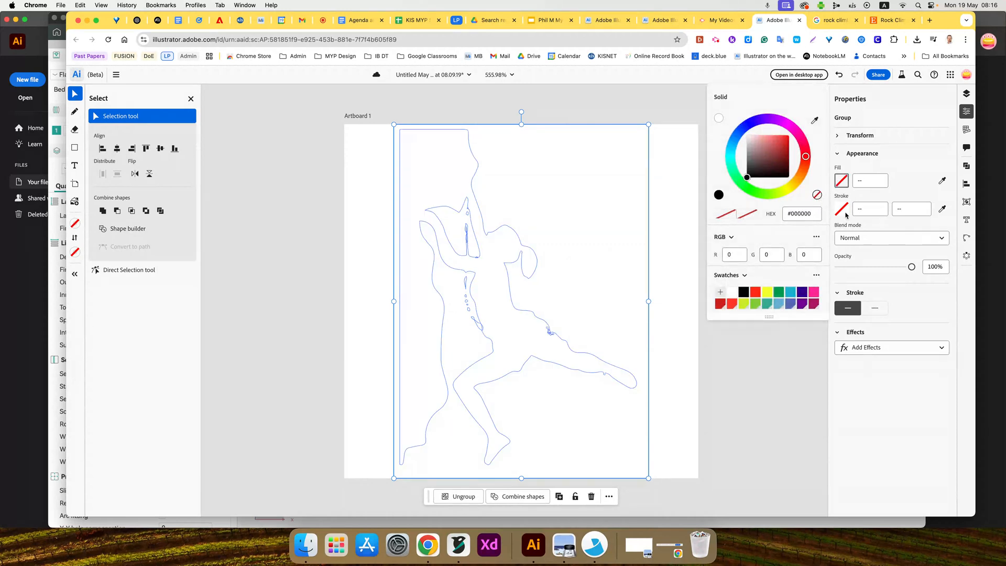
{"action": "left_click", "coordinate": [743, 292]}
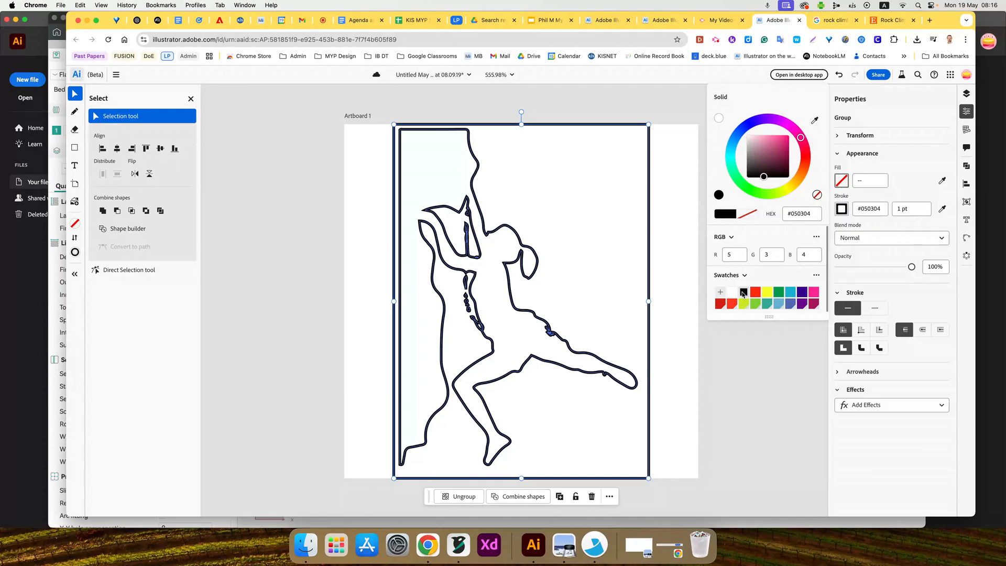
- Set the climber group's stroke width to 0.2 pt and deselect it
{"action": "left_click", "coordinate": [893, 209]}
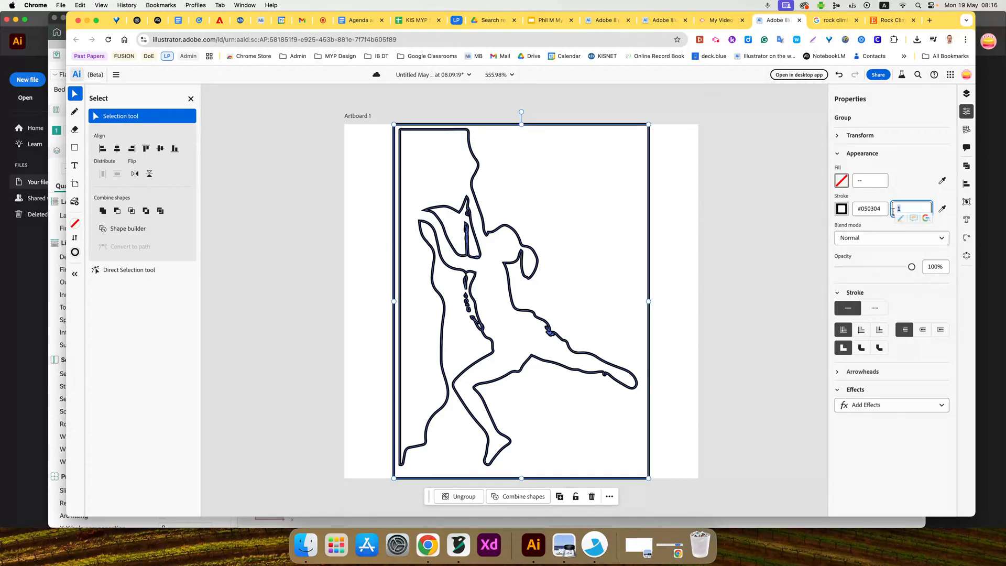
{"action": "type", "text": ".2"}
{"action": "key", "text": "Return"}
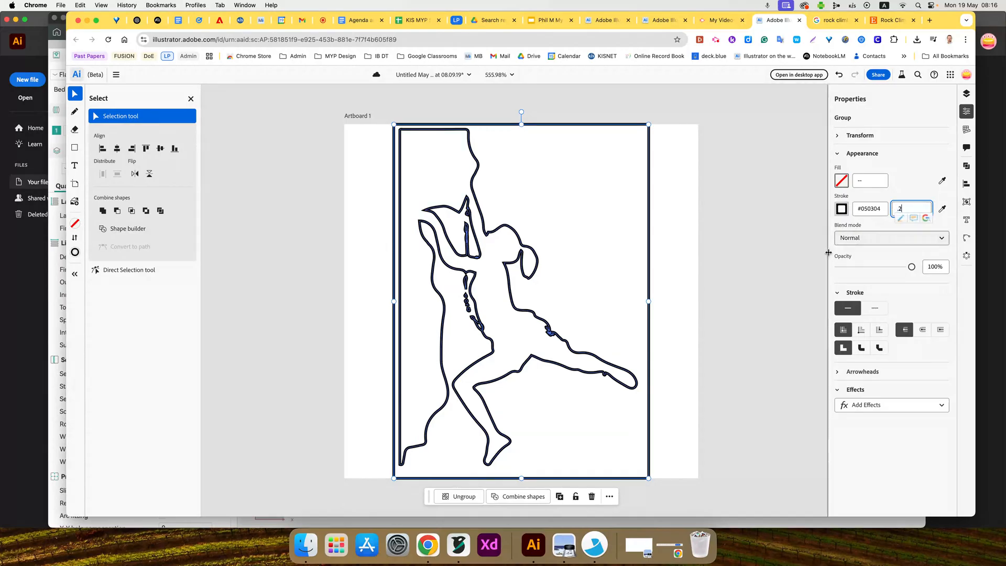
{"action": "left_click", "coordinate": [770, 280]}
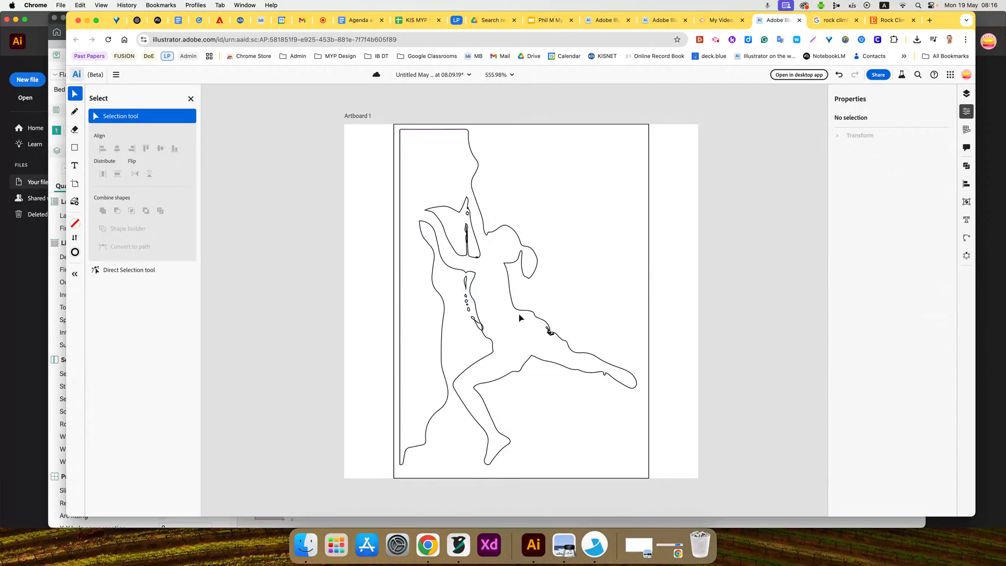
{"action": "left_click", "coordinate": [716, 39]}
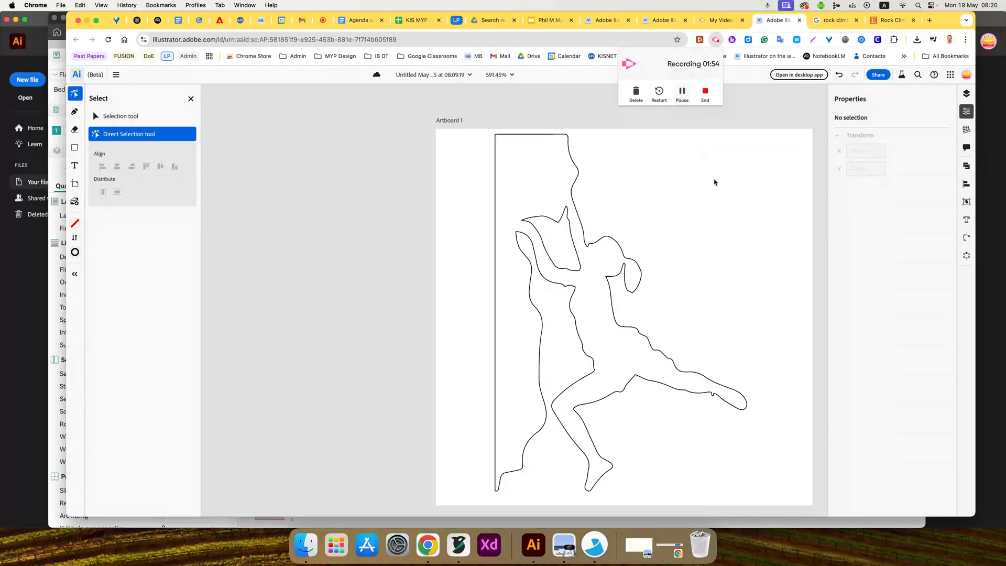
- Select the entire climber outline, scale it down and place it near the centre of the artboard
{"action": "scroll", "coordinate": [699, 247], "scroll_direction": "down", "scroll_amount": 2}
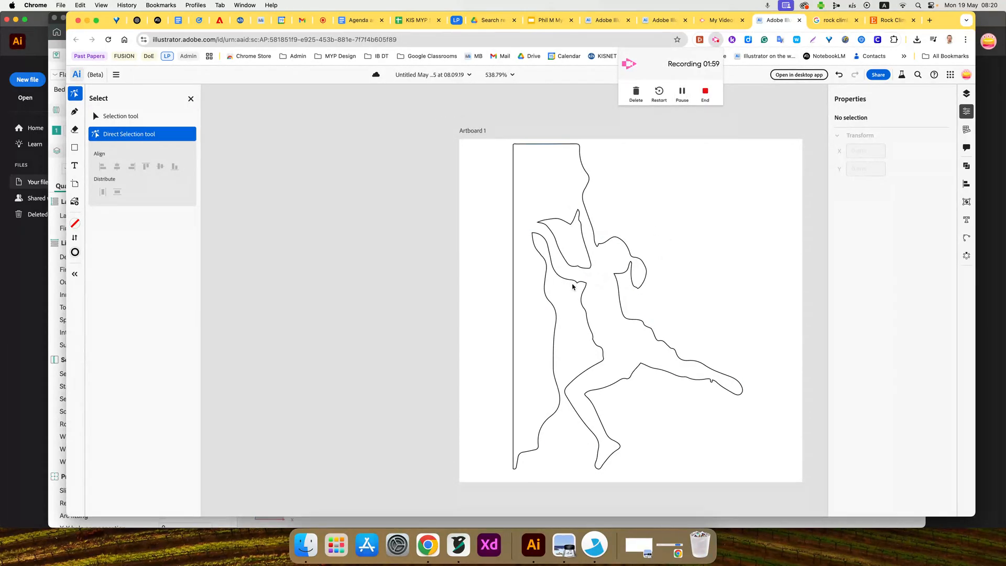
{"action": "left_click", "coordinate": [132, 116]}
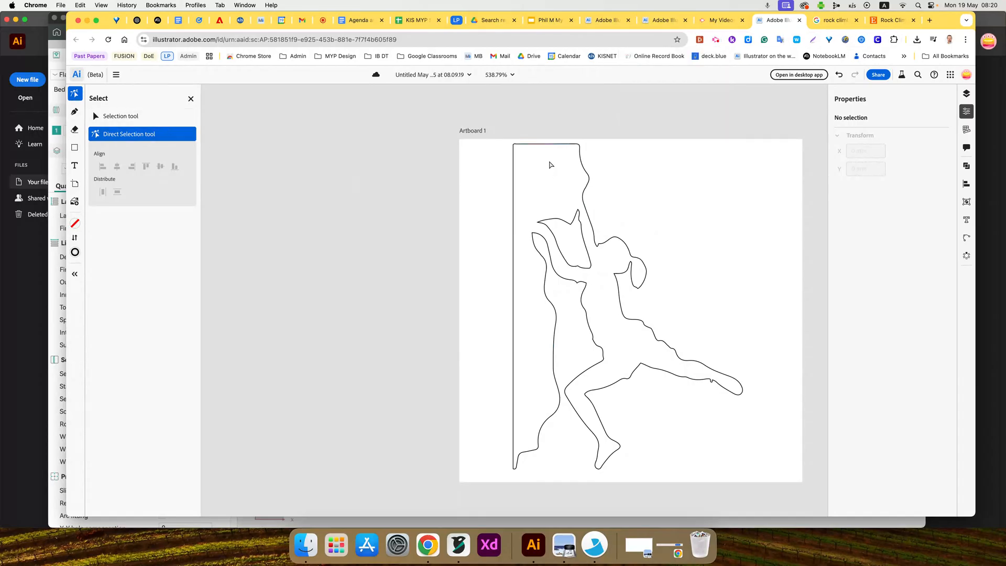
{"action": "left_click_drag", "start_coordinate": [496, 146], "coordinate": [763, 477]}
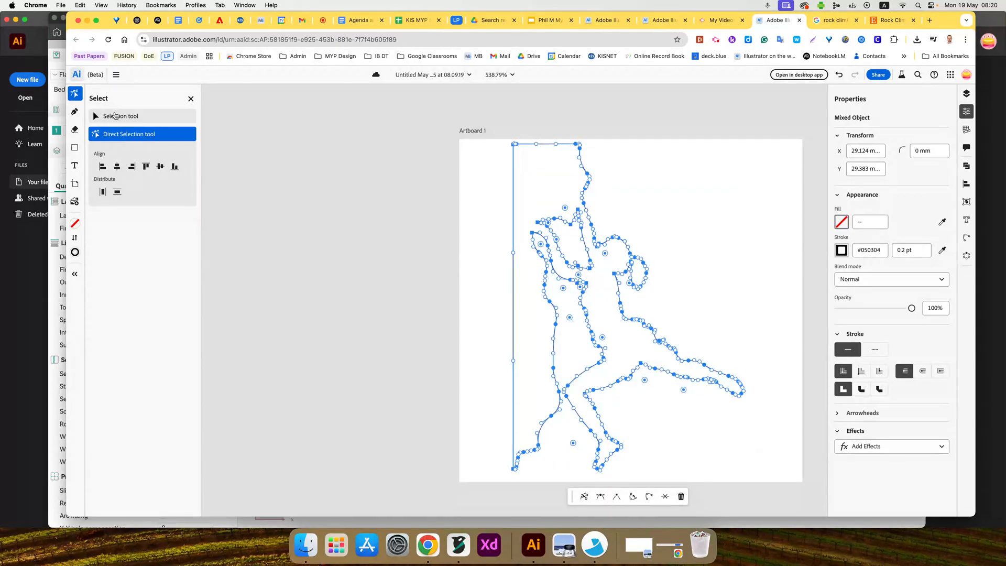
{"action": "left_click", "coordinate": [120, 116]}
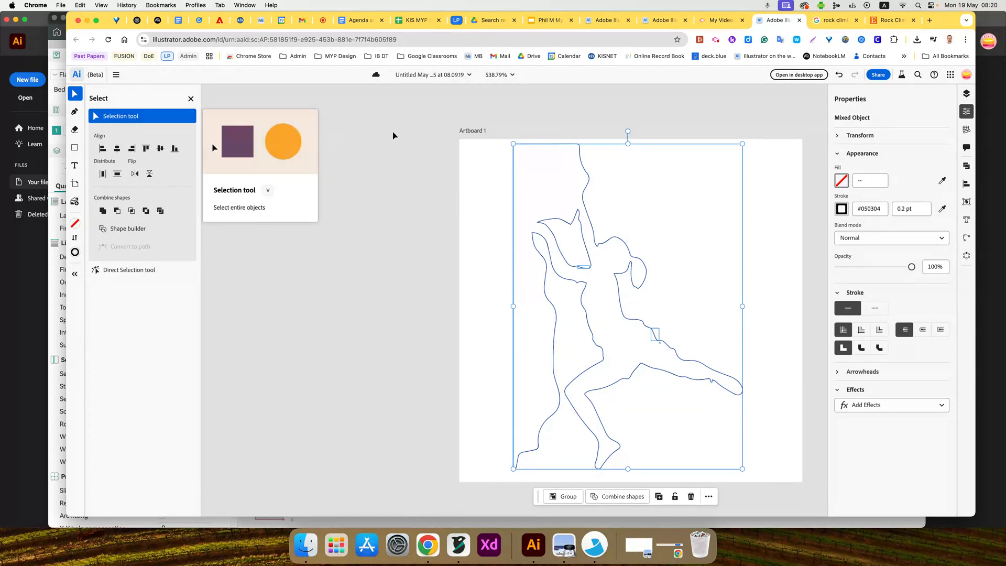
{"action": "left_click_drag", "start_coordinate": [513, 144], "coordinate": [604, 271]}
{"action": "left_click_drag", "start_coordinate": [635, 322], "coordinate": [600, 257]}
- Draw a rectangle about 47 by 47 mm around the climber outline, just inside the artboard's edges
{"action": "left_click", "coordinate": [75, 148]}
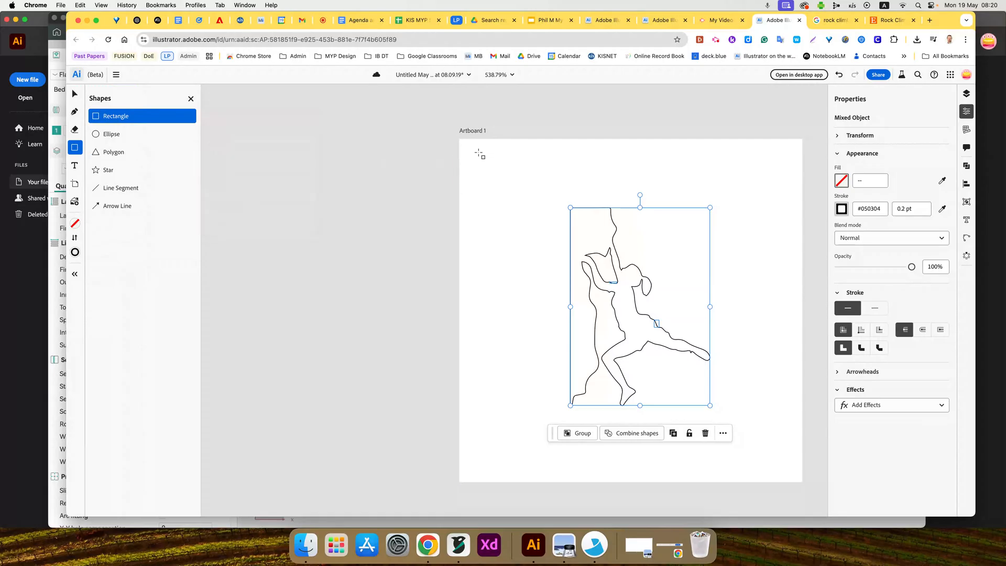
{"action": "mouse_move", "coordinate": [469, 145]}
{"action": "left_mouse_down"}
{"action": "mouse_move", "coordinate": [530, 246]}
{"action": "mouse_move", "coordinate": [790, 468]}
{"action": "left_mouse_up"}
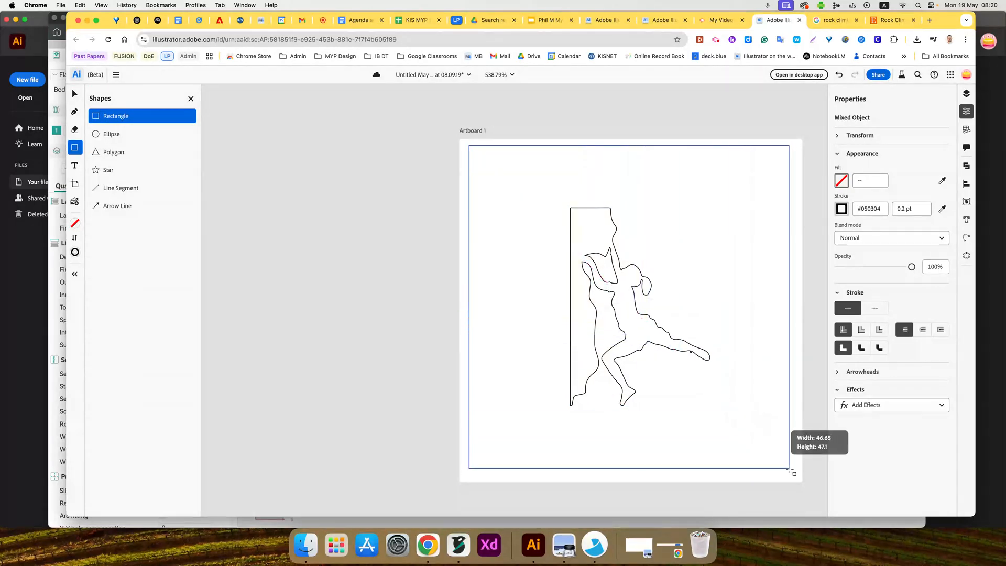
{"action": "key", "text": "v"}
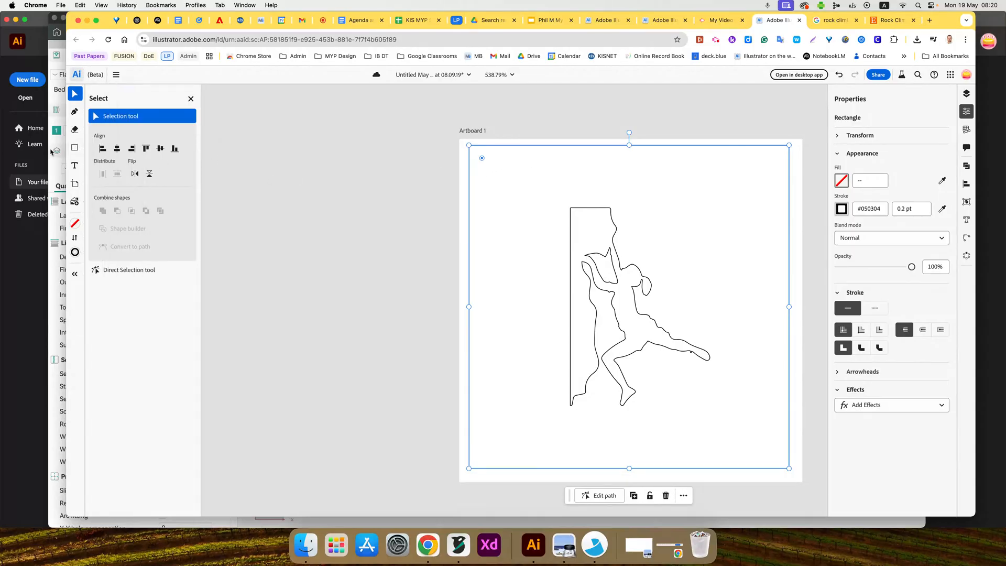
{"action": "left_click", "coordinate": [111, 119]}
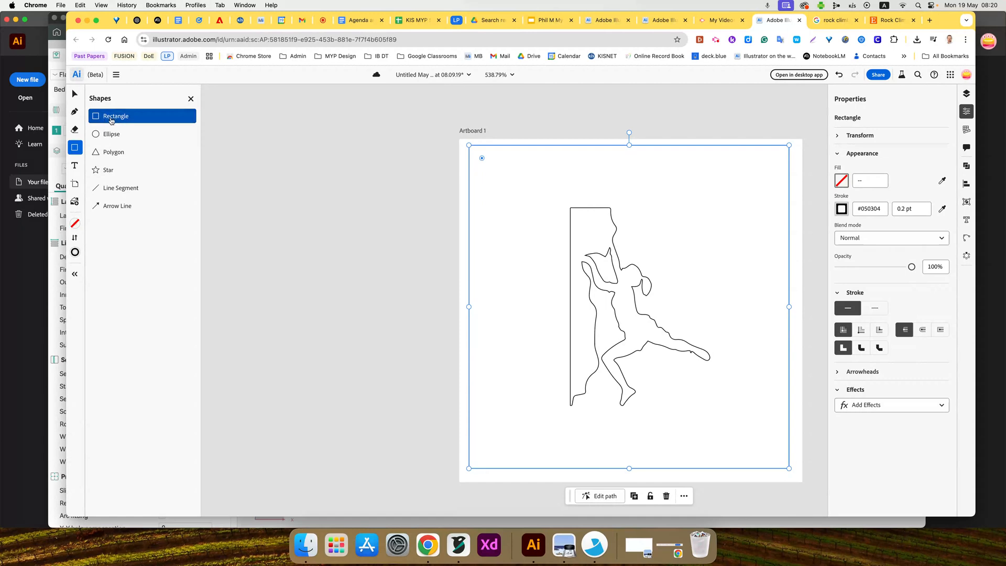
- Draw an inner rectangle about 41 by 41 mm around the climber and move it up to centre it vertically within the outer one
{"action": "left_click_drag", "start_coordinate": [491, 170], "coordinate": [774, 451]}
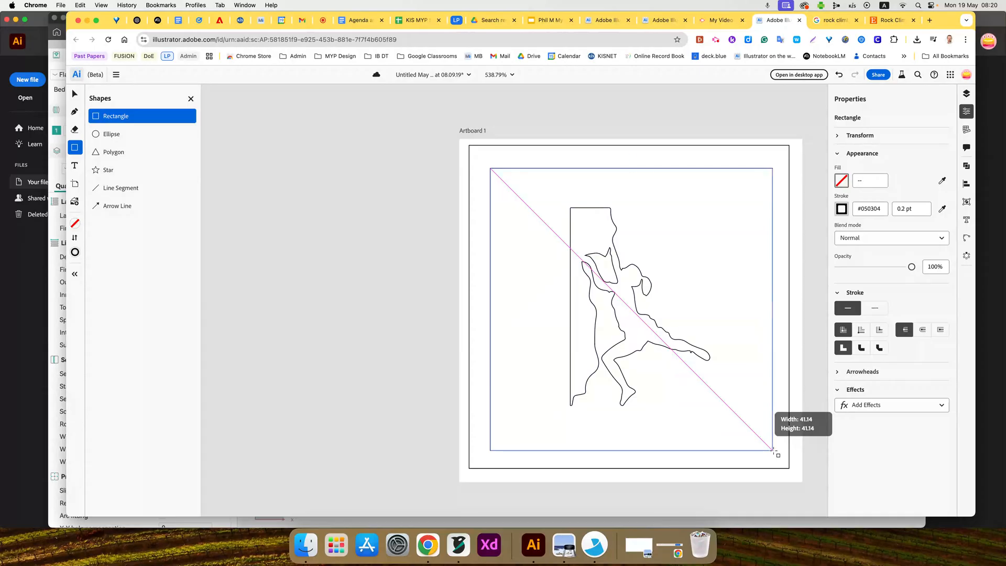
{"action": "left_click_drag", "start_coordinate": [775, 450], "coordinate": [773, 450]}
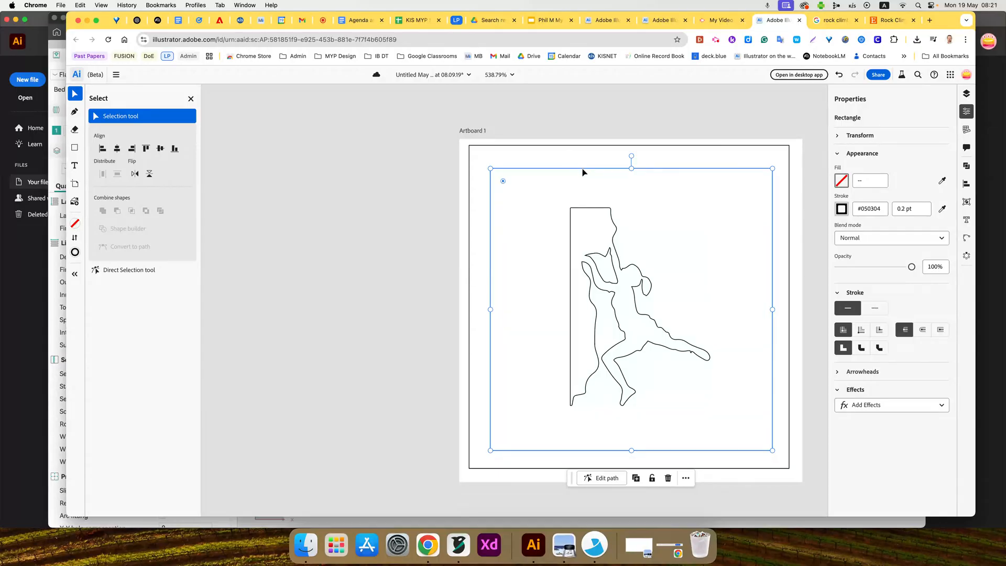
{"action": "left_click_drag", "start_coordinate": [583, 172], "coordinate": [580, 164]}
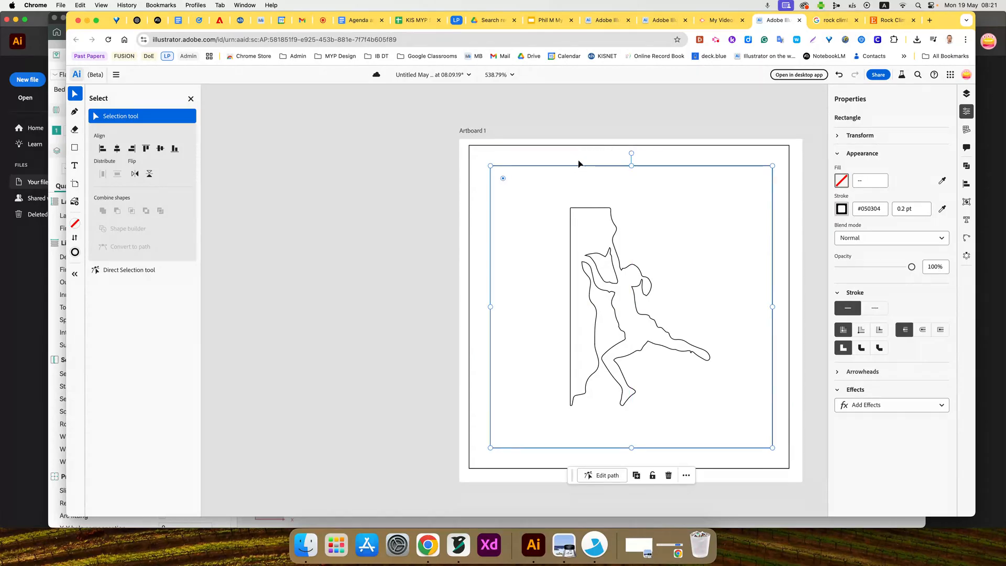
{"action": "left_click", "coordinate": [716, 39]}
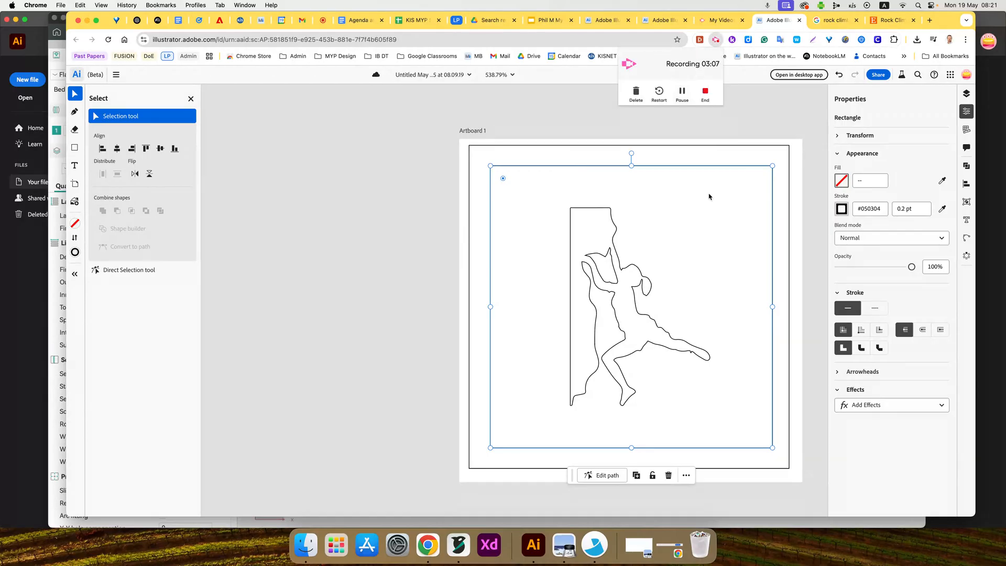
- Set the inner rectangle's corner radius to 2 mm
{"action": "left_click", "coordinate": [838, 136]}
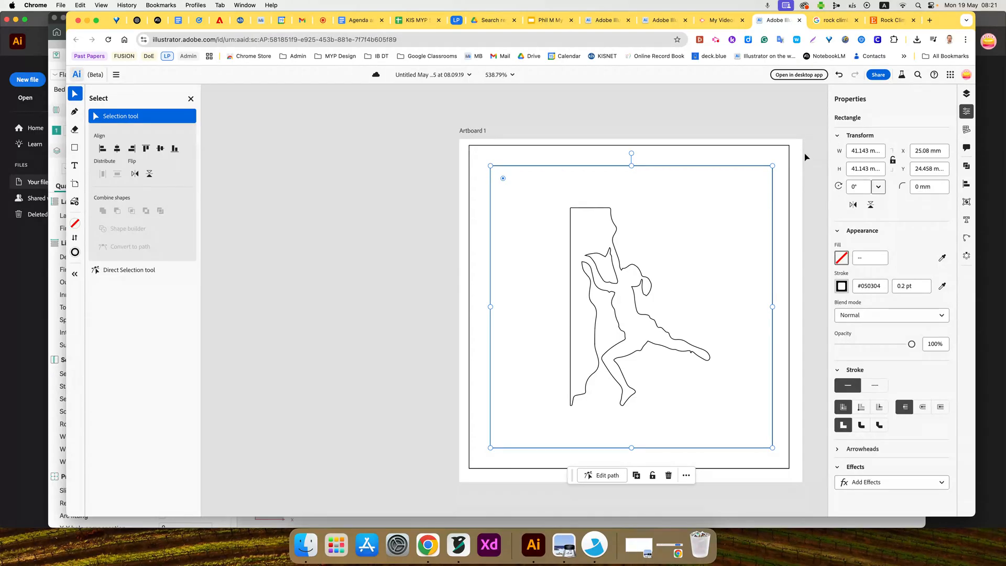
{"action": "left_click", "coordinate": [916, 187]}
{"action": "key", "text": "Return"}
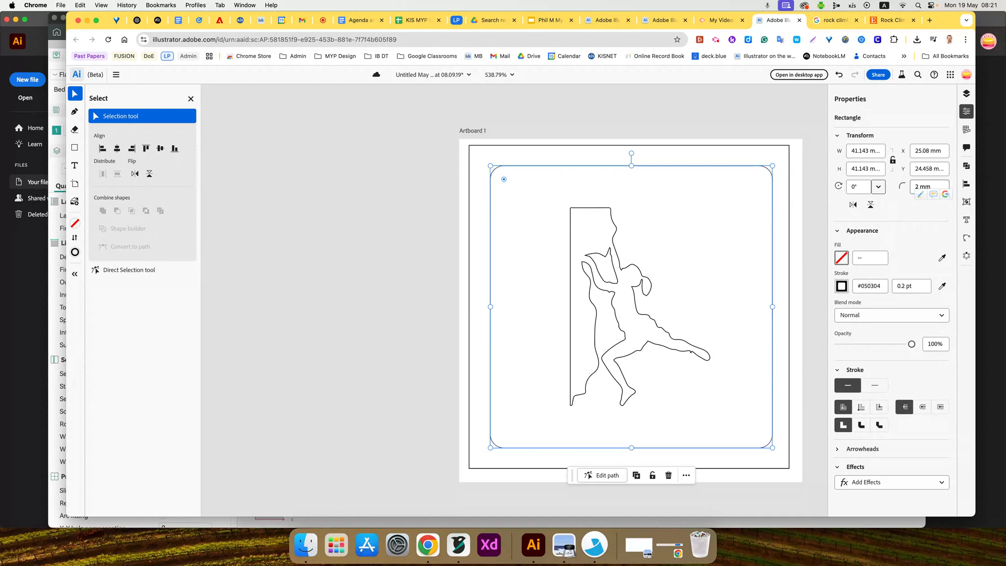
- Round the outer rectangle's corners, trying radii of 2 mm and 4 mm and settling on 3 mm
{"action": "left_click", "coordinate": [687, 148]}
{"action": "left_click", "coordinate": [918, 187]}
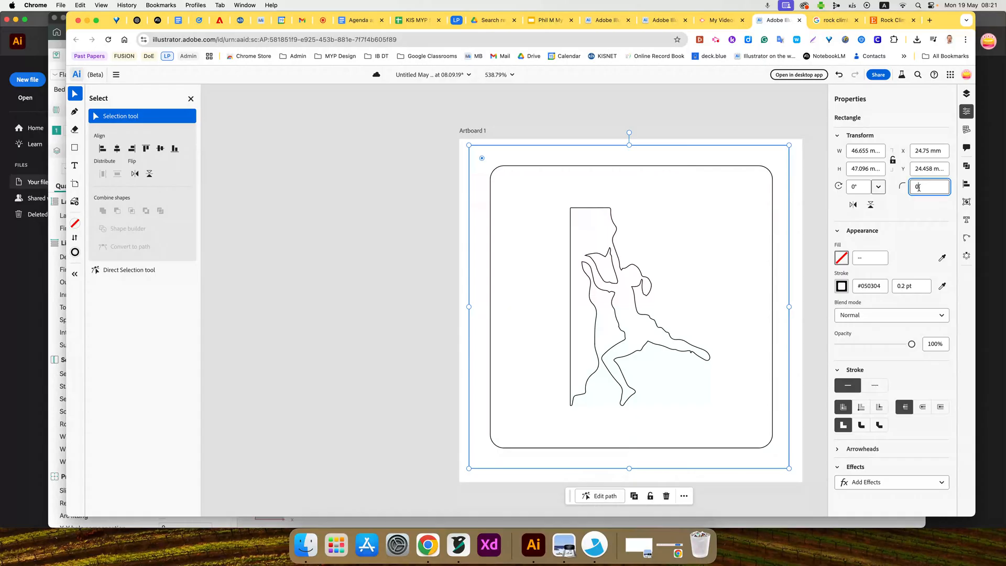
{"action": "key", "text": "Return"}
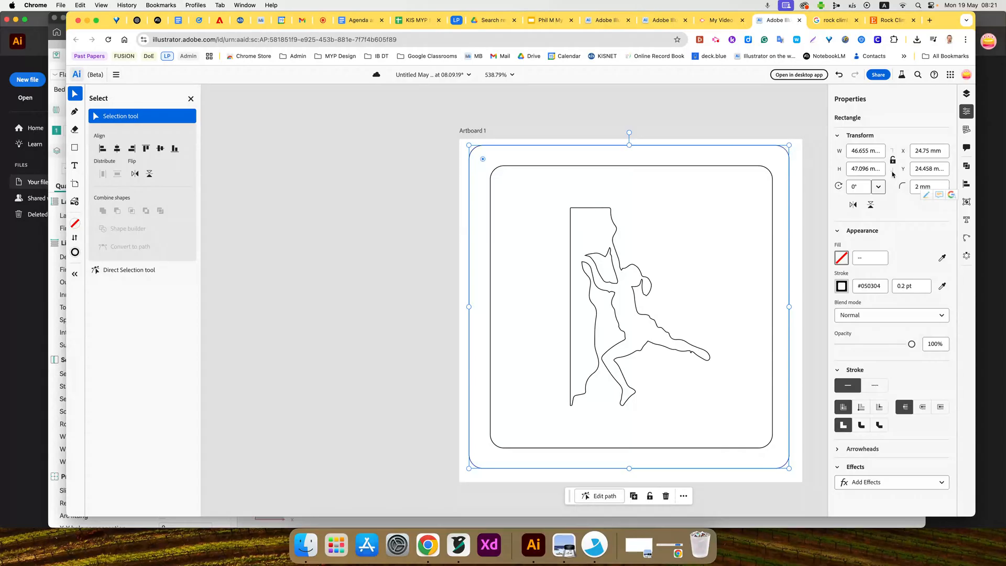
{"action": "left_click", "coordinate": [917, 187]}
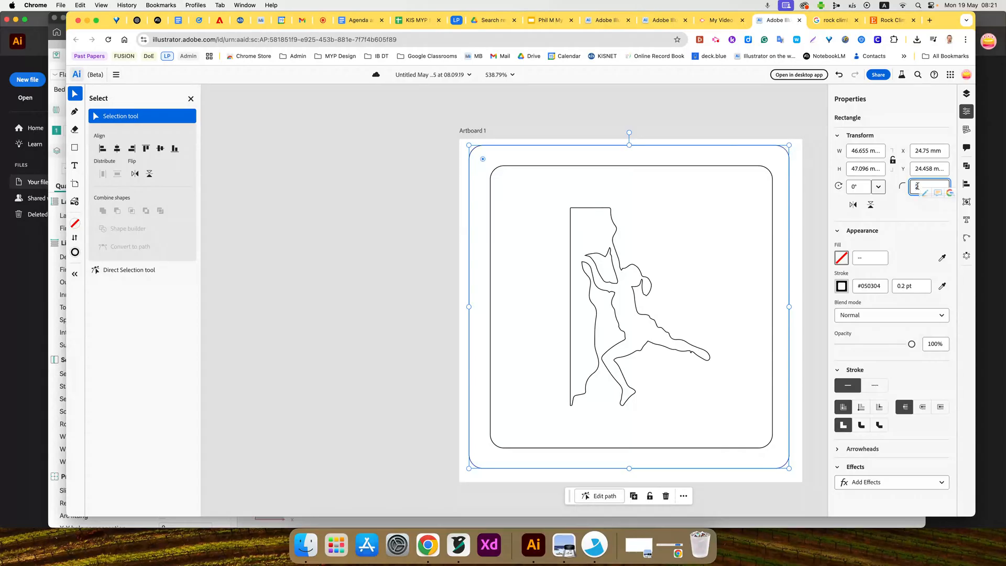
{"action": "key", "text": "Return"}
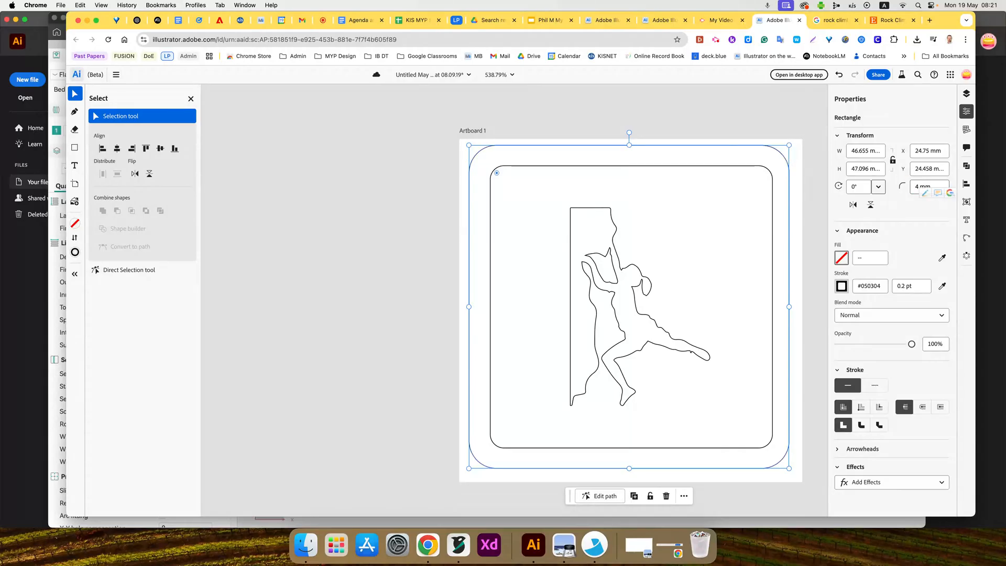
{"action": "key", "text": "Delete"}
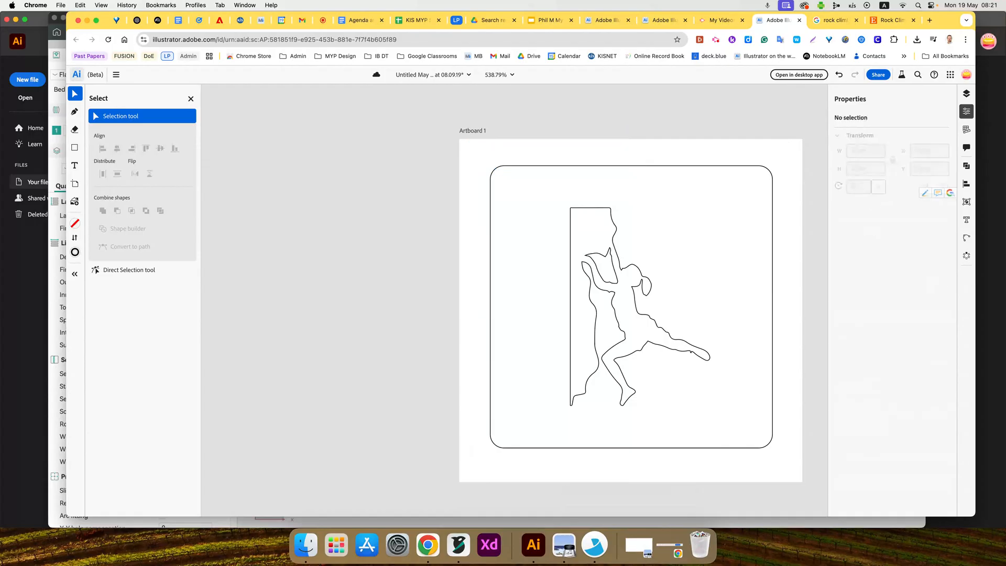
{"action": "key", "text": "super+z"}
{"action": "left_click", "coordinate": [918, 187]}
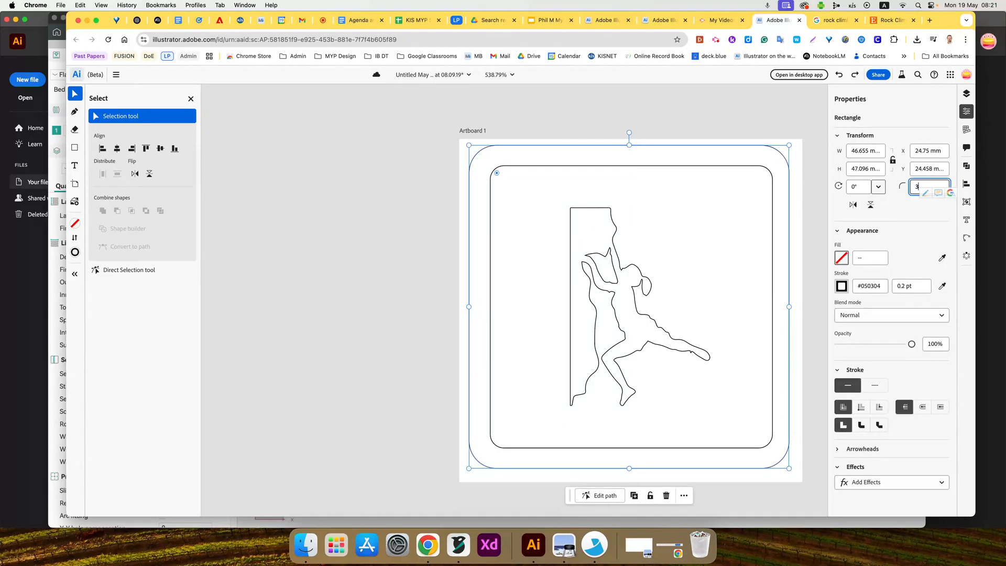
{"action": "type", "text": "3"}
{"action": "key", "text": "Return"}
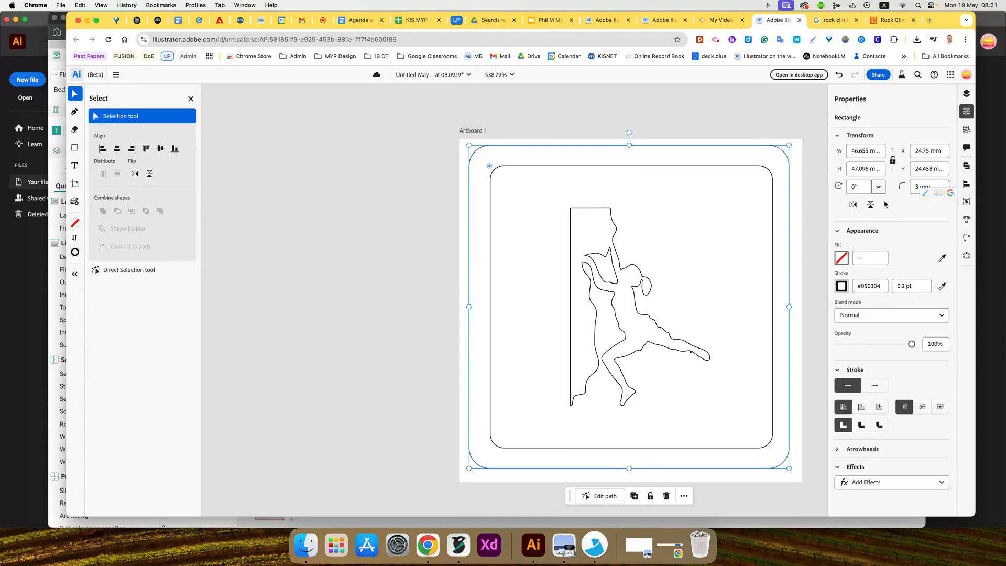
- Move the whole climber outline to the inner frame's upper-left corner and enlarge it to about 30 by 43 mm
{"action": "left_click", "coordinate": [399, 278]}
{"action": "left_click_drag", "start_coordinate": [552, 200], "coordinate": [729, 435]}
{"action": "left_click_drag", "start_coordinate": [645, 348], "coordinate": [560, 303]}
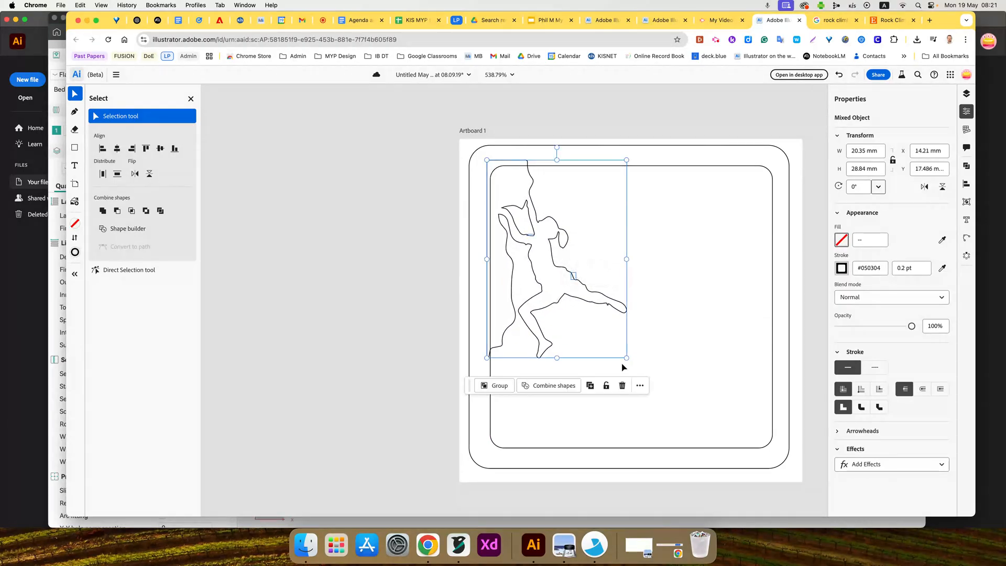
{"action": "left_click_drag", "start_coordinate": [627, 359], "coordinate": [753, 457]}
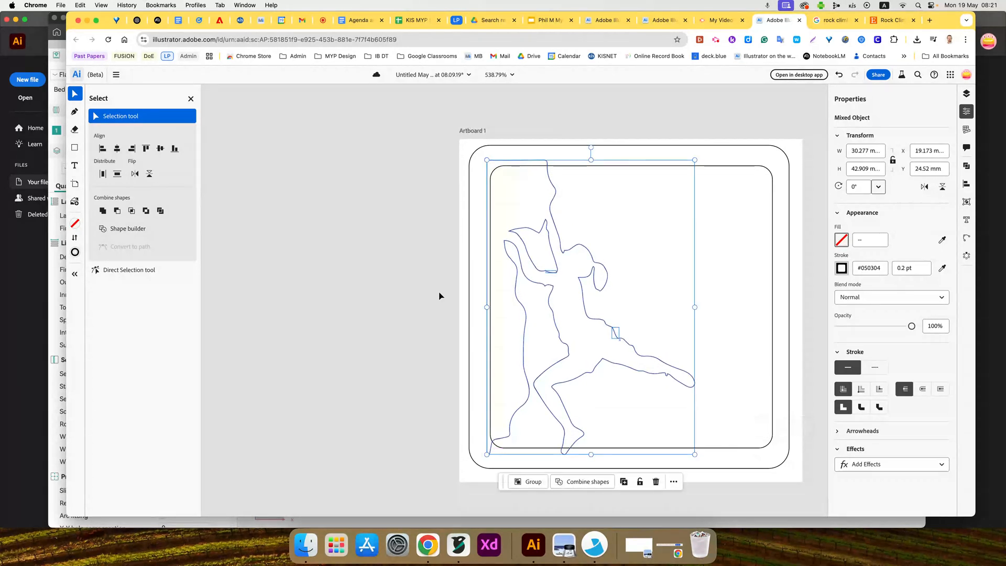
{"action": "left_click", "coordinate": [285, 257]}
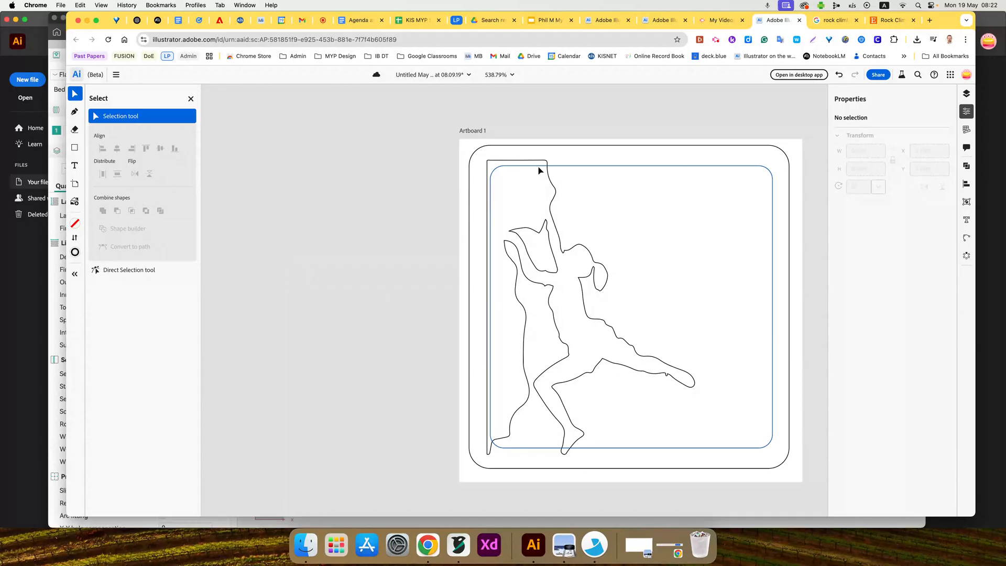
- Using the Direct Selection tool, delete the anchor point at the upper end of the inner frame's left side to open the frame
{"action": "left_click", "coordinate": [114, 270]}
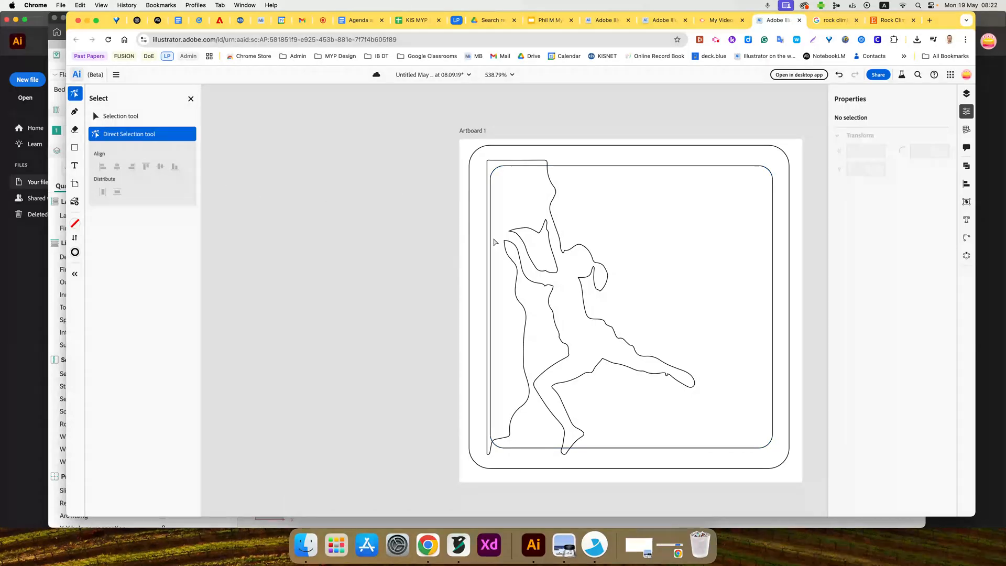
{"action": "left_click", "coordinate": [505, 167]}
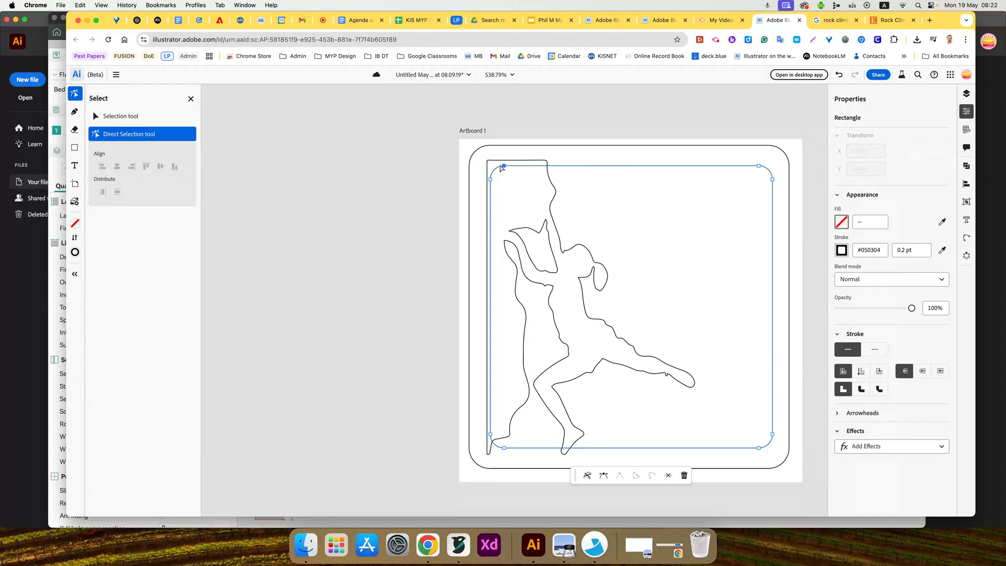
{"action": "key", "text": "BackSpace"}
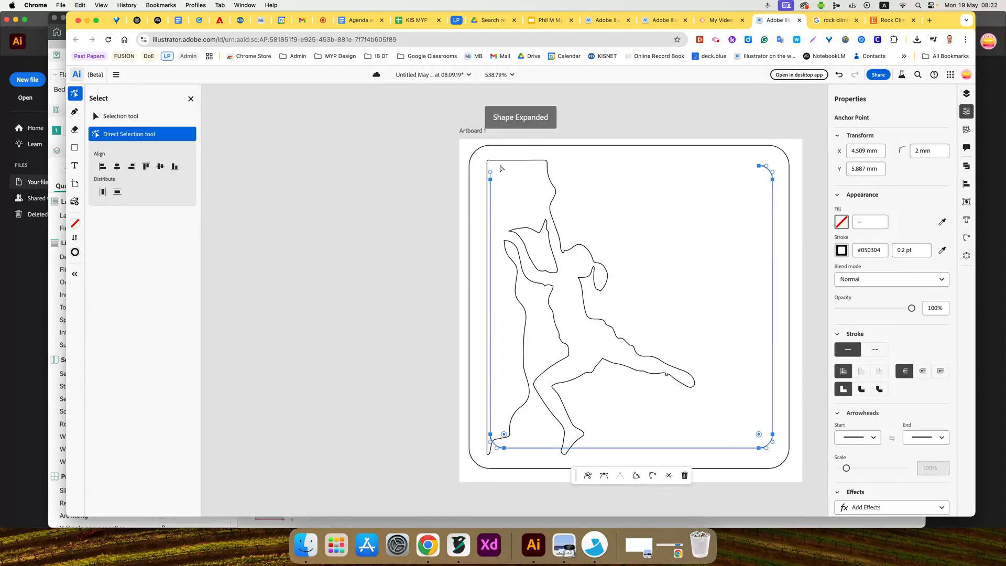
{"action": "key", "text": "super+z"}
{"action": "left_click", "coordinate": [491, 179]}
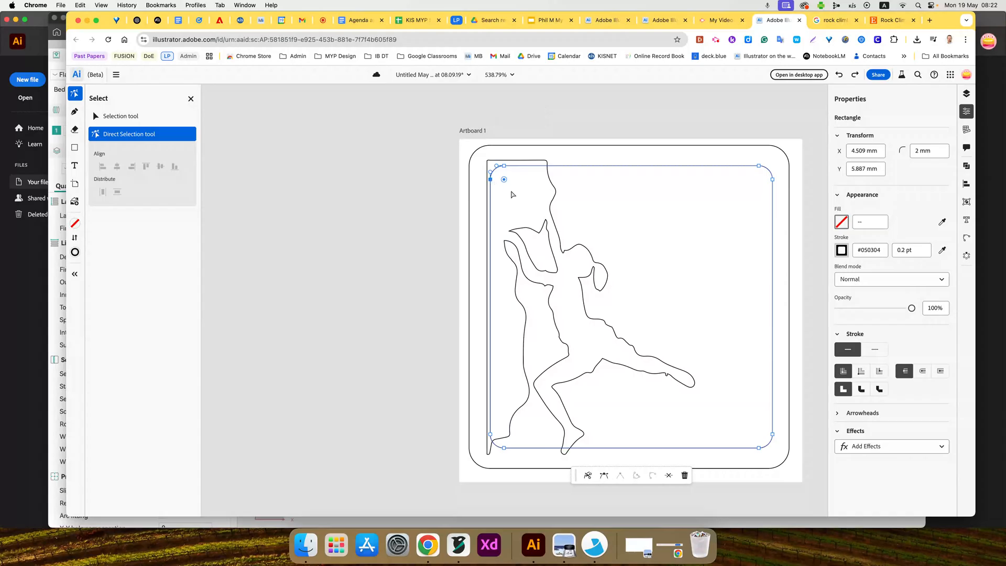
{"action": "key", "text": "BackSpace"}
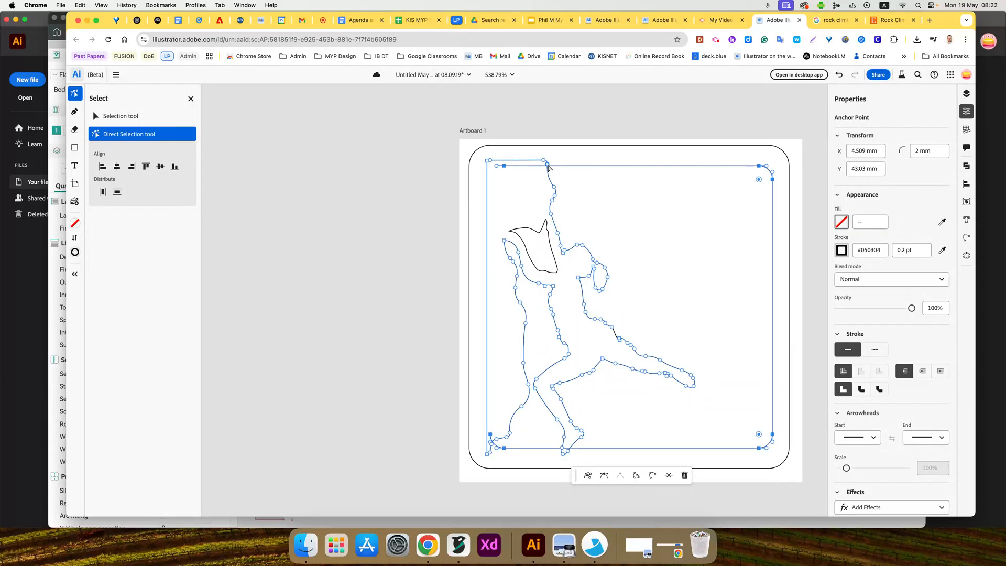
- Move the open end of the inner frame's upper edge across to meet the rock outline
{"action": "left_click_drag", "start_coordinate": [499, 168], "coordinate": [550, 169]}
{"action": "left_click", "coordinate": [576, 180]}
{"action": "left_click", "coordinate": [504, 167]}
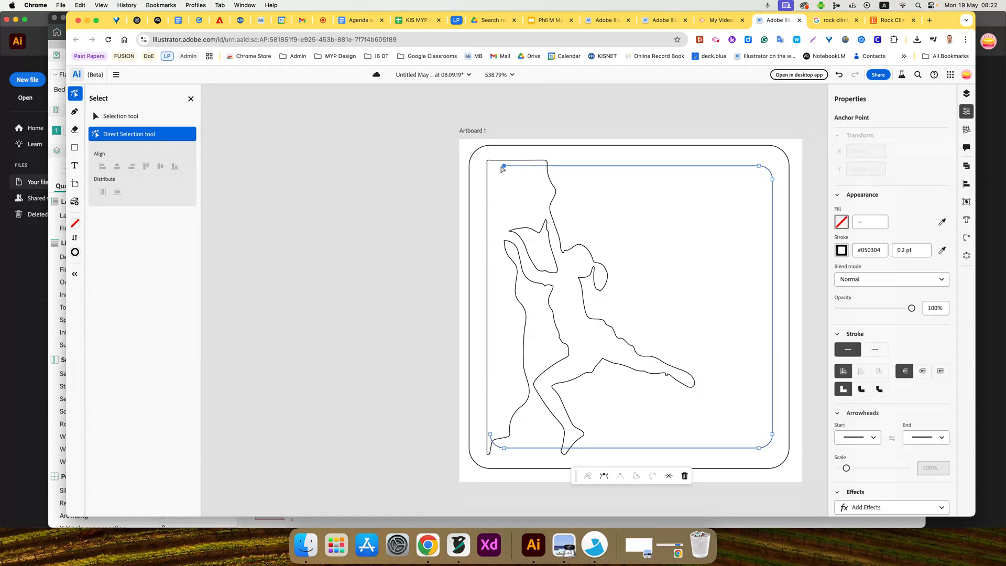
{"action": "left_click_drag", "start_coordinate": [505, 168], "coordinate": [549, 169]}
{"action": "left_click", "coordinate": [594, 185]}
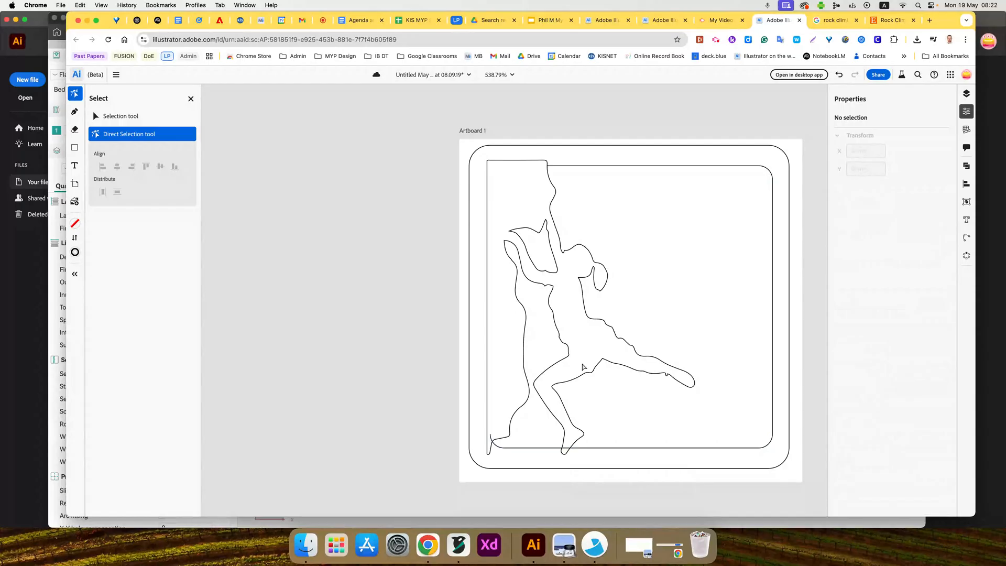
{"action": "left_click", "coordinate": [715, 39]}
{"action": "left_click", "coordinate": [682, 95]}
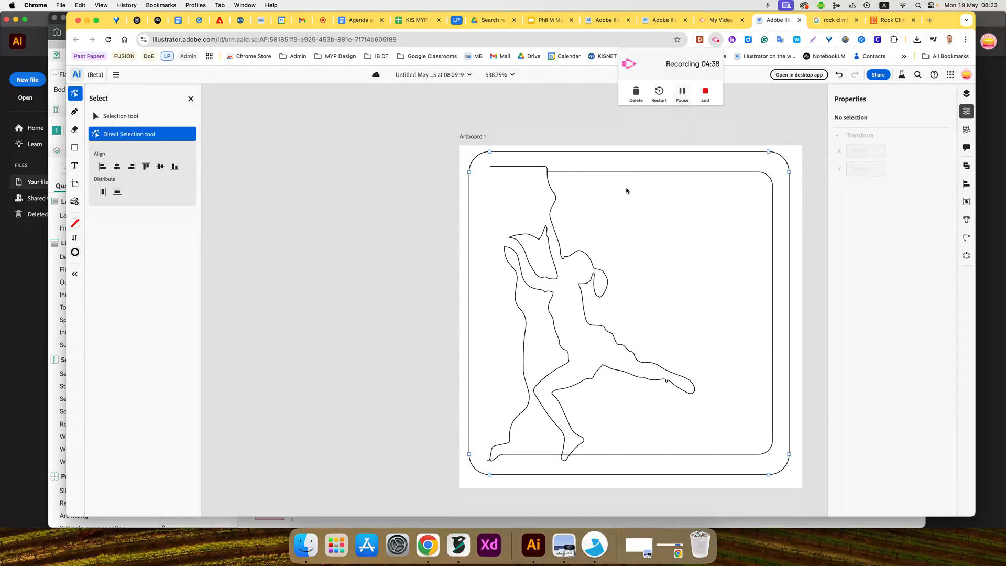
- Delete the leftover anchor points along the horizontal top edge of the rock outline and deselect the path
{"action": "left_click", "coordinate": [490, 167]}
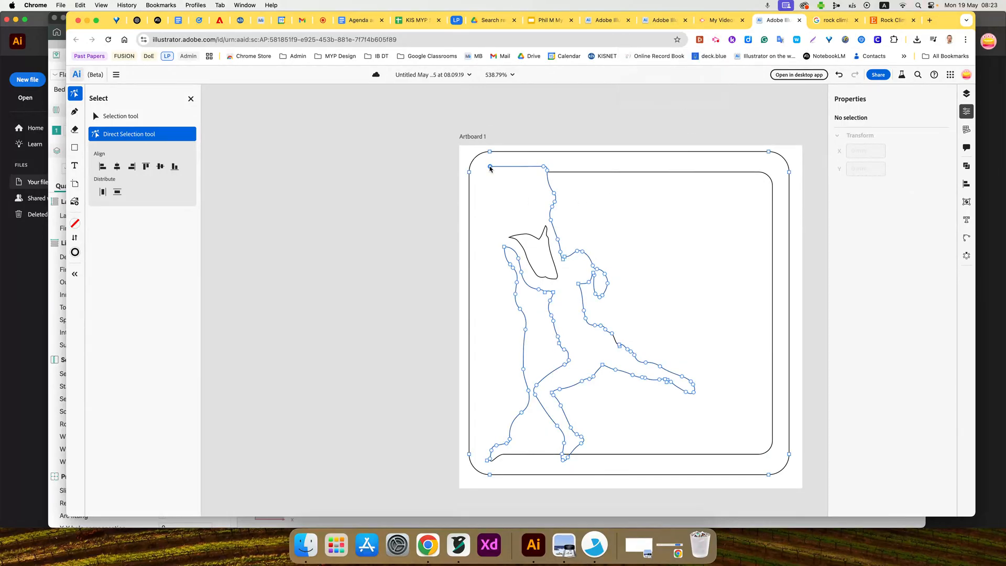
{"action": "left_click", "coordinate": [490, 167]}
{"action": "key", "text": "Delete"}
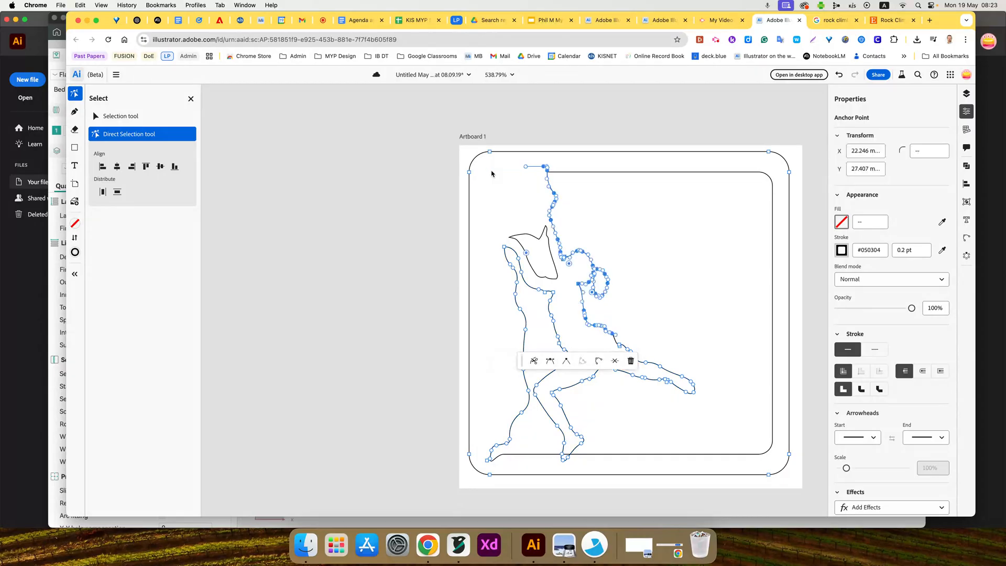
{"action": "left_click", "coordinate": [525, 165]}
{"action": "key", "text": "Delete"}
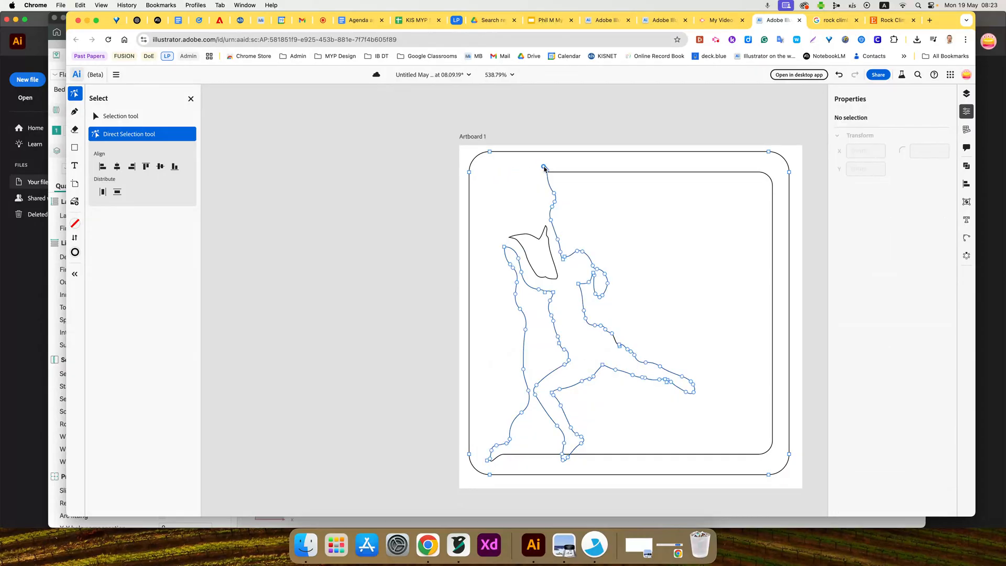
{"action": "left_click", "coordinate": [544, 167]}
{"action": "key", "text": "Delete"}
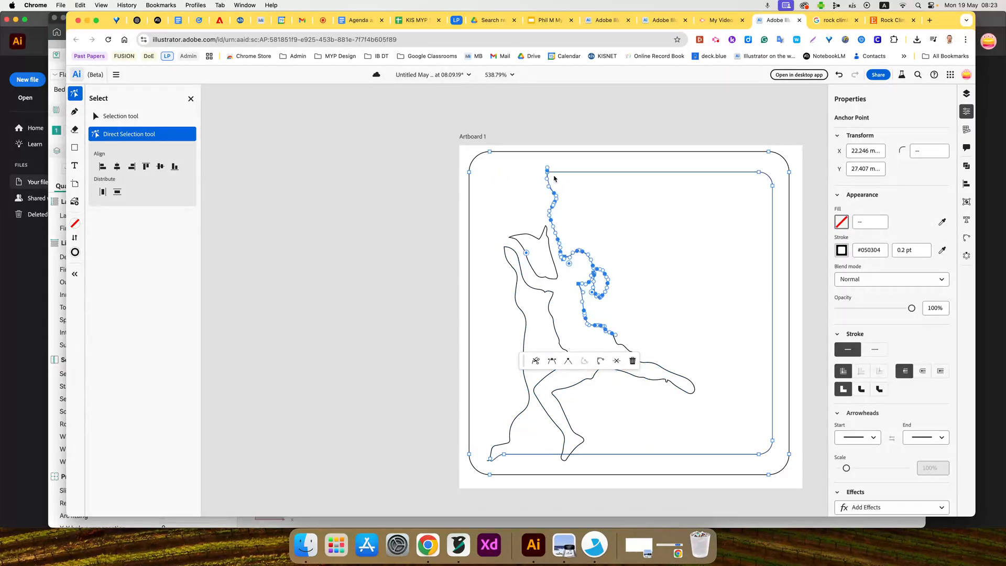
{"action": "left_click", "coordinate": [571, 188]}
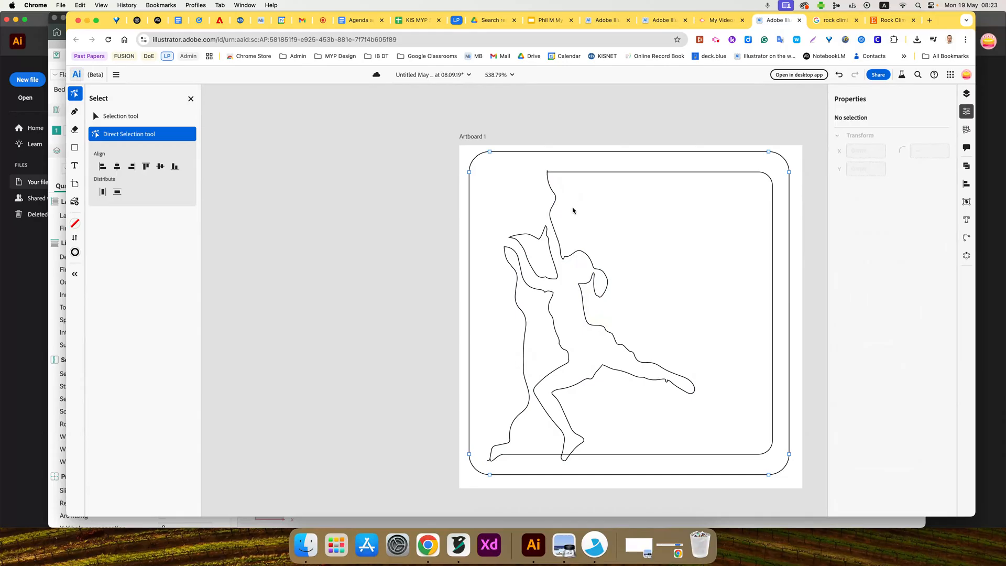
- Align the rock outline's top end point precisely with the open end of the inner frame's upper edge
{"action": "scroll", "coordinate": [573, 211], "scroll_direction": "up", "scroll_amount": 5}
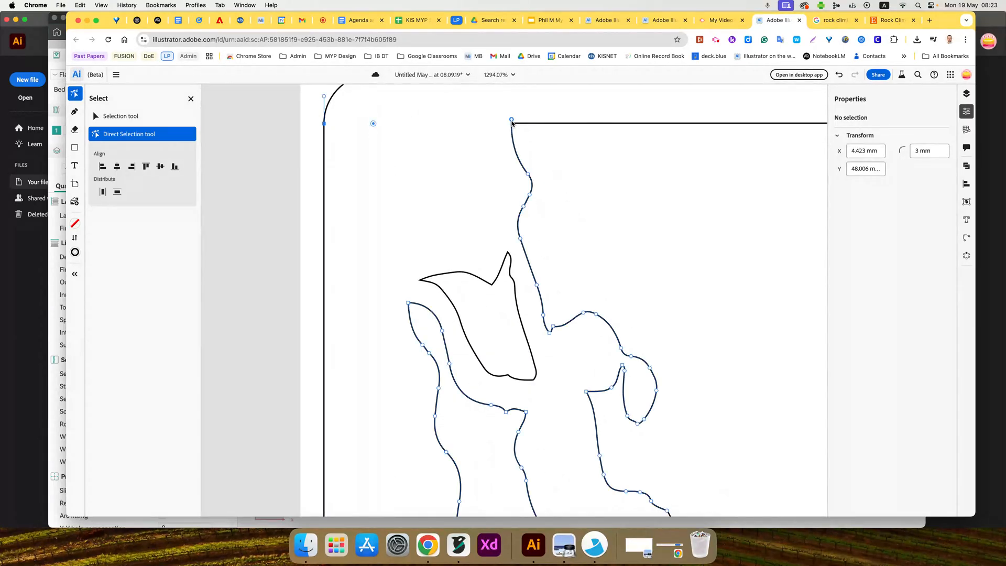
{"action": "left_click_drag", "start_coordinate": [512, 122], "coordinate": [512, 124]}
{"action": "left_click", "coordinate": [530, 138]}
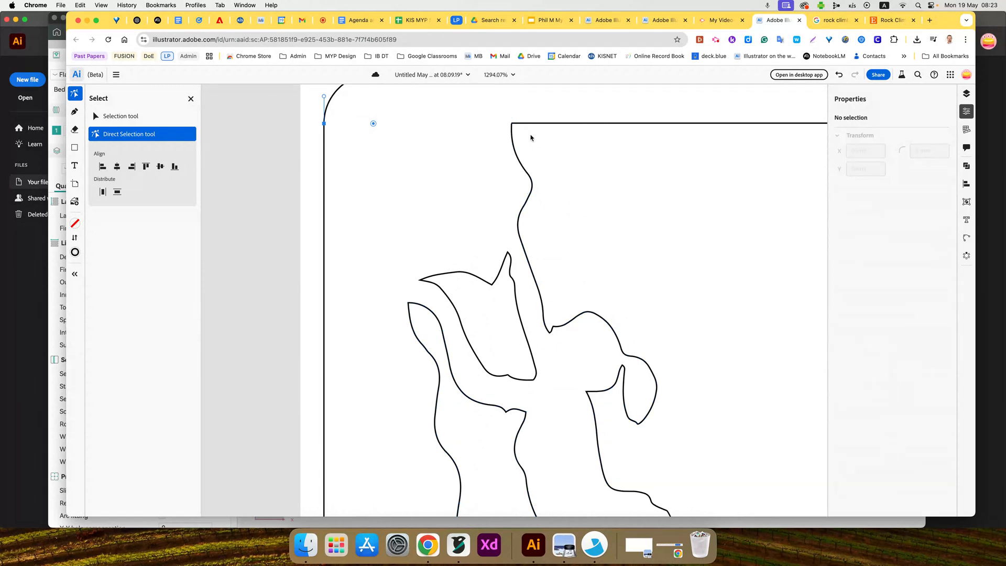
{"action": "scroll", "coordinate": [518, 128], "scroll_direction": "down", "scroll_amount": 2}
{"action": "scroll", "coordinate": [519, 136], "scroll_direction": "up", "scroll_amount": 5}
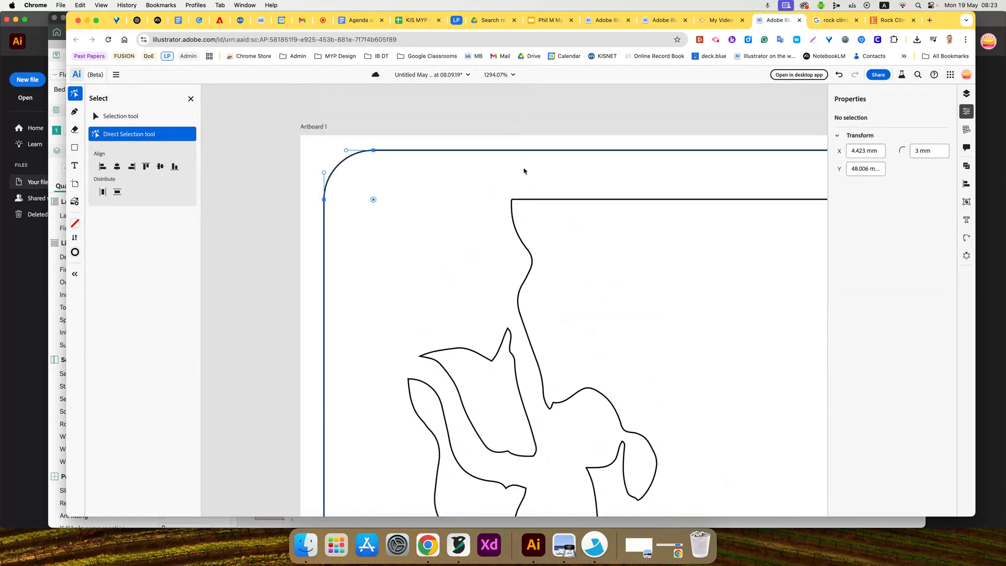
{"action": "scroll", "coordinate": [541, 232], "scroll_direction": "up", "scroll_amount": 5}
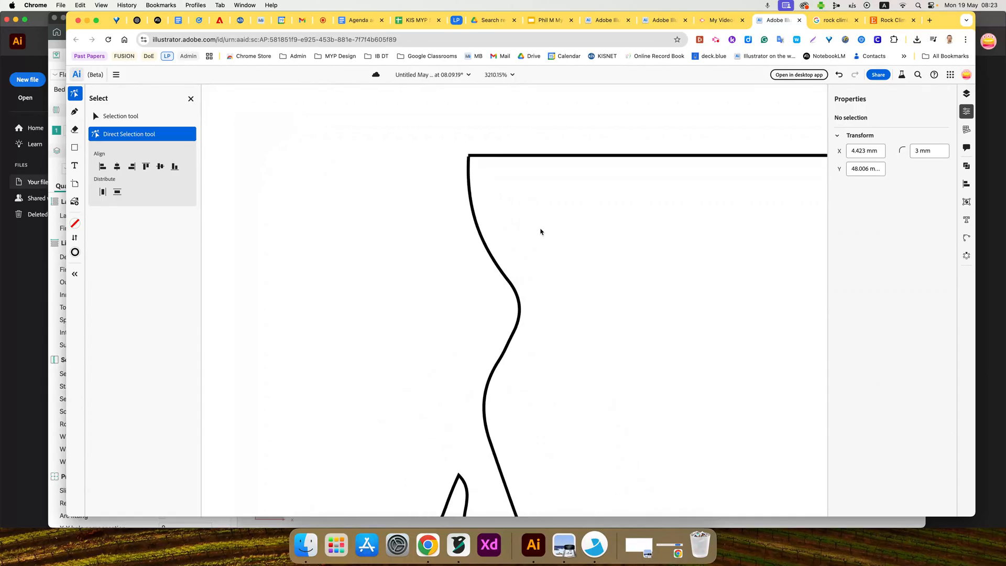
{"action": "scroll", "coordinate": [539, 231], "scroll_direction": "up", "scroll_amount": 1}
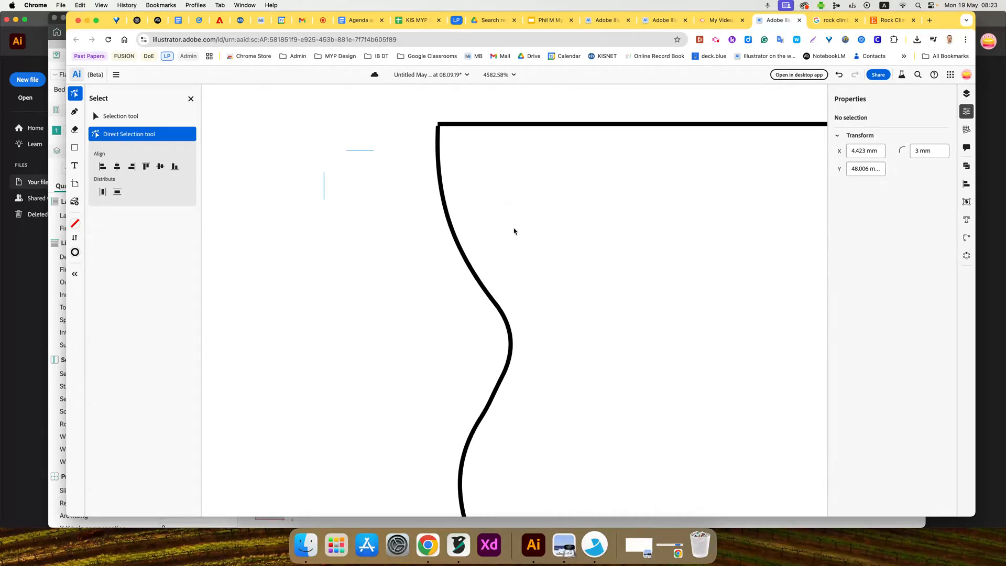
{"action": "left_click_drag", "start_coordinate": [435, 127], "coordinate": [439, 127]}
{"action": "left_click", "coordinate": [456, 141]}
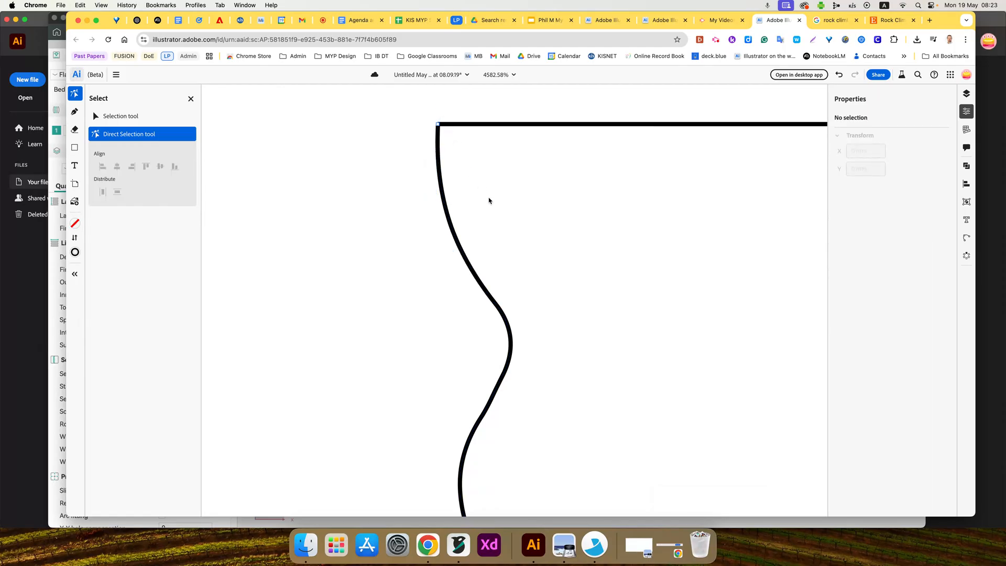
- Move the anchor point near the rock outline's lower end slightly away from the inner frame's open lower-left end
{"action": "scroll", "coordinate": [489, 201], "scroll_direction": "down", "scroll_amount": 10}
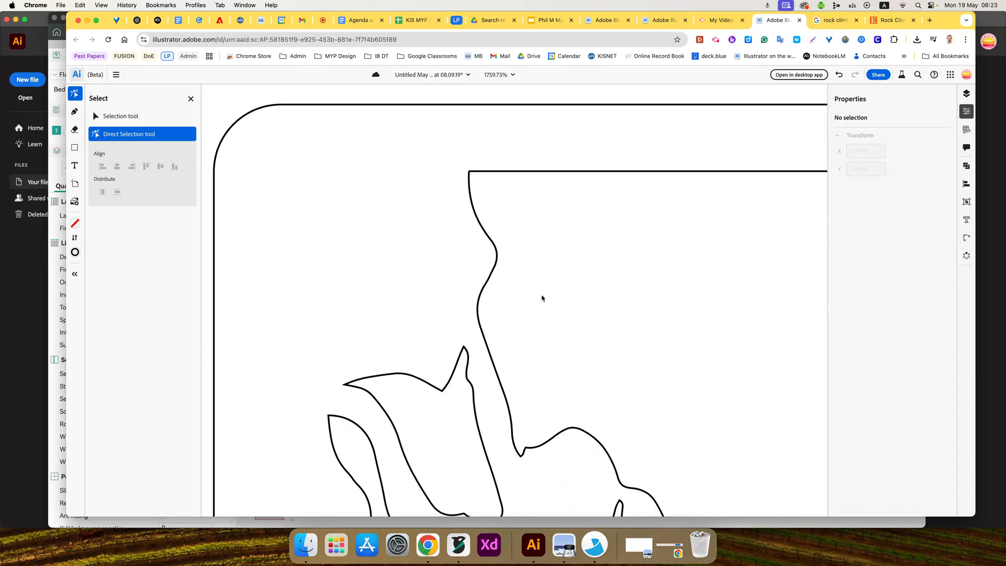
{"action": "scroll", "coordinate": [534, 292], "scroll_direction": "down", "scroll_amount": 10}
{"action": "scroll", "coordinate": [602, 342], "scroll_direction": "down", "scroll_amount": 1}
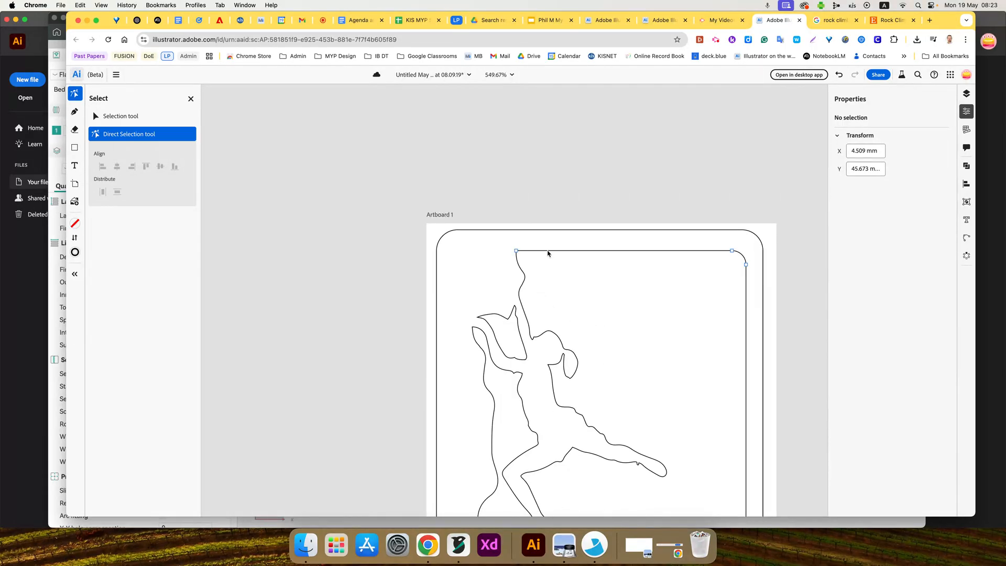
{"action": "key", "text": "space"}
{"action": "left_click_drag", "start_coordinate": [602, 396], "coordinate": [680, 144]}
{"action": "scroll", "coordinate": [543, 432], "scroll_direction": "down", "scroll_amount": 1}
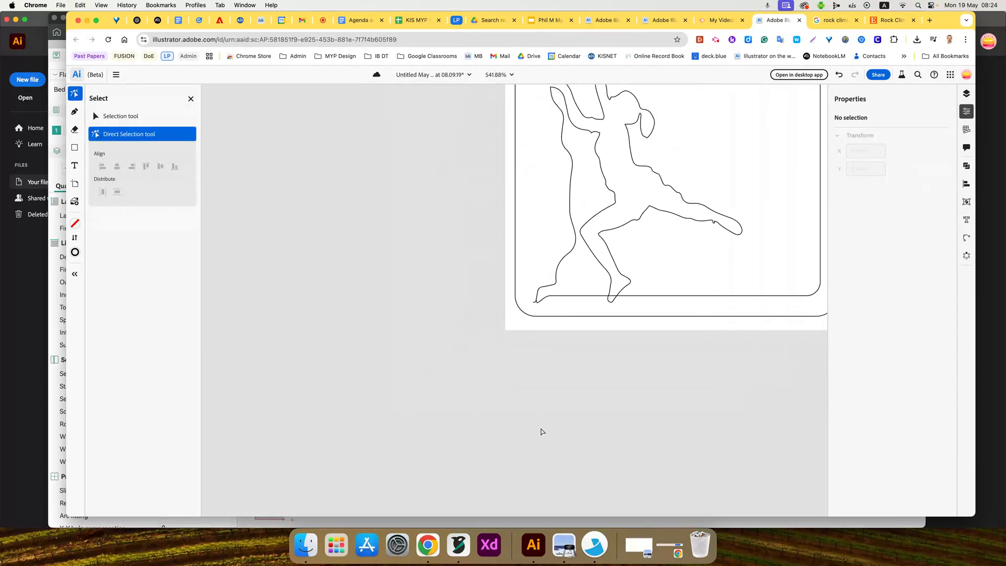
{"action": "scroll", "coordinate": [543, 431], "scroll_direction": "up", "scroll_amount": 5}
{"action": "key", "text": "space"}
{"action": "left_click_drag", "start_coordinate": [573, 238], "coordinate": [541, 447]}
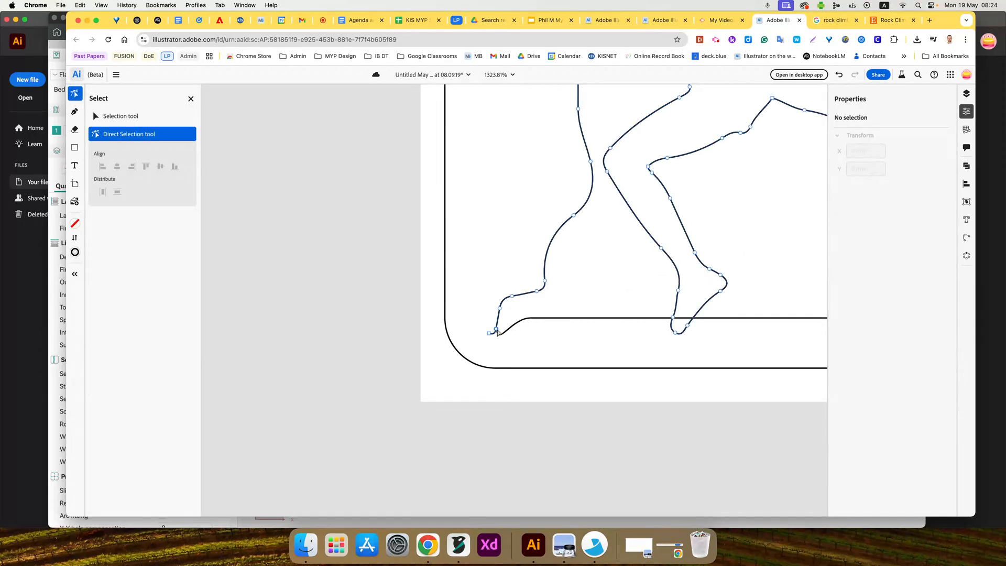
{"action": "mouse_move", "coordinate": [495, 330]}
{"action": "left_mouse_down"}
{"action": "mouse_move", "coordinate": [492, 321]}
{"action": "mouse_move", "coordinate": [490, 330]}
{"action": "left_mouse_up"}
- Delete the last anchor point at the rock outline's lower end and move the remaining end onto the inner frame's open end
{"action": "scroll", "coordinate": [496, 345], "scroll_direction": "up", "scroll_amount": 10}
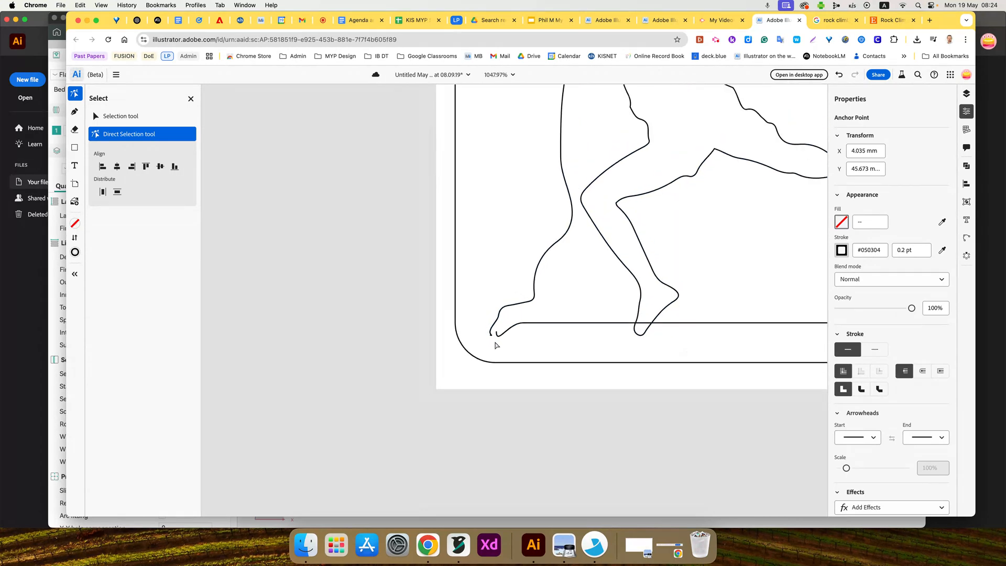
{"action": "scroll", "coordinate": [496, 342], "scroll_direction": "up", "scroll_amount": 2}
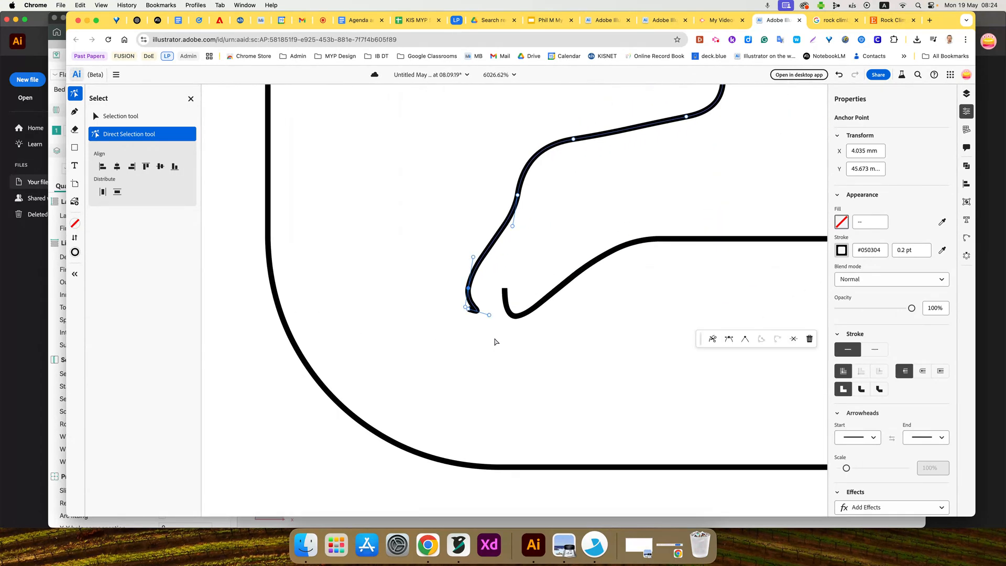
{"action": "left_click", "coordinate": [469, 311]}
{"action": "key", "text": "Delete"}
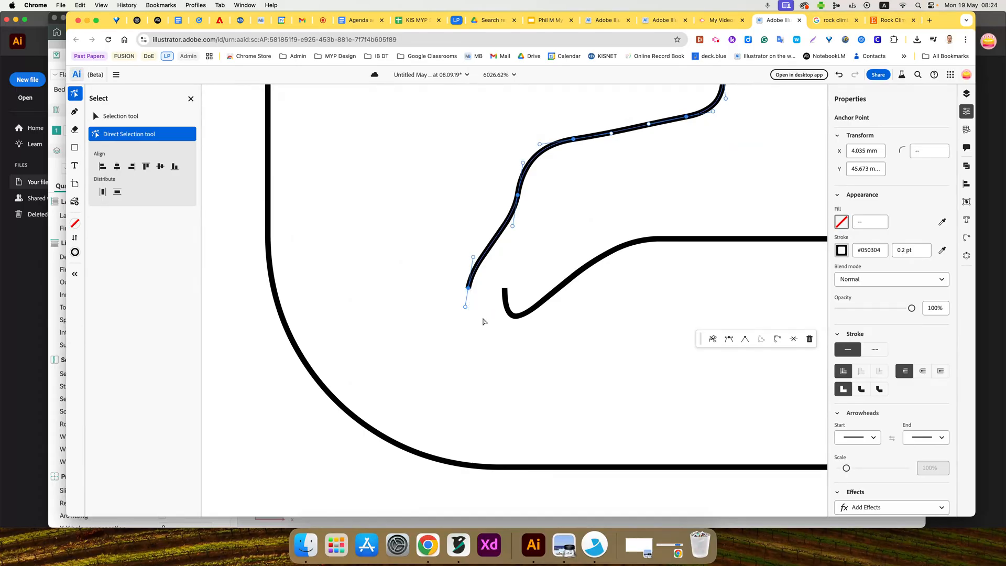
{"action": "left_click_drag", "start_coordinate": [468, 289], "coordinate": [506, 291]}
{"action": "scroll", "coordinate": [551, 386], "scroll_direction": "left", "scroll_amount": 2}
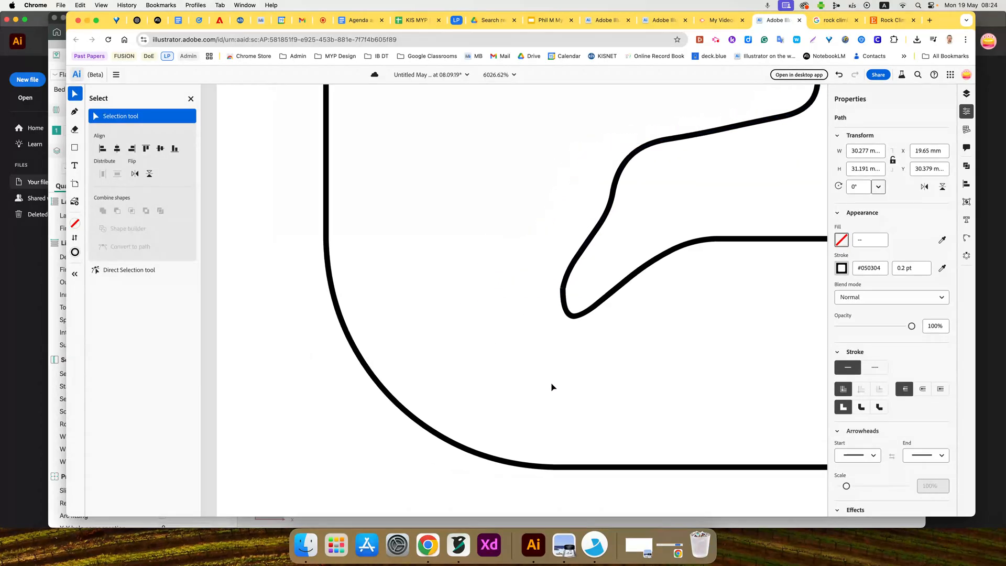
- Using the Direct Selection tool, delete the anchor point at the tip of the climber's foot below the inner frame's lower edge
{"action": "key", "text": "a"}
{"action": "scroll", "coordinate": [552, 385], "scroll_direction": "right", "scroll_amount": 10}
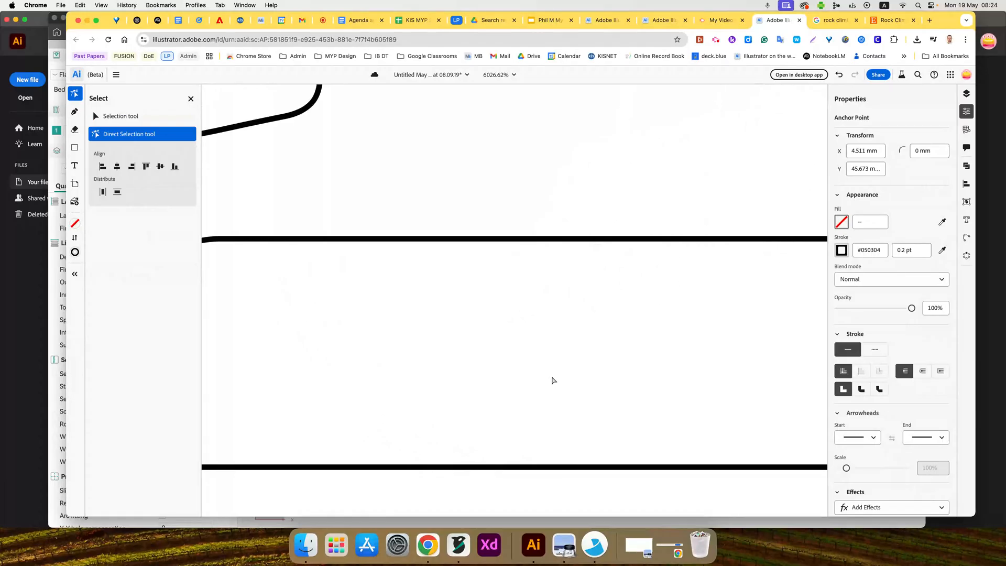
{"action": "scroll", "coordinate": [553, 381], "scroll_direction": "down", "scroll_amount": 3}
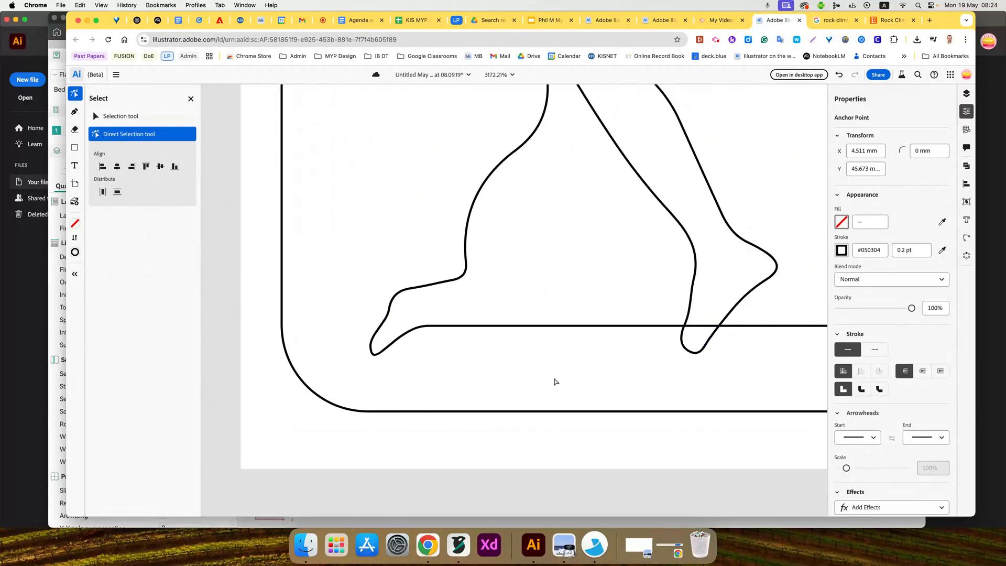
{"action": "scroll", "coordinate": [555, 381], "scroll_direction": "down", "scroll_amount": 5}
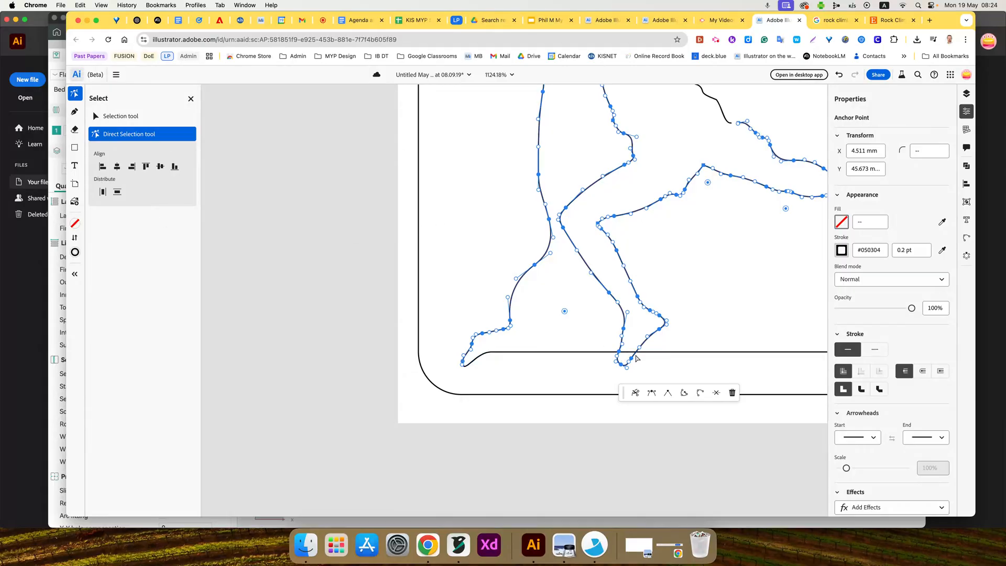
{"action": "scroll", "coordinate": [669, 361], "scroll_direction": "up", "scroll_amount": 1}
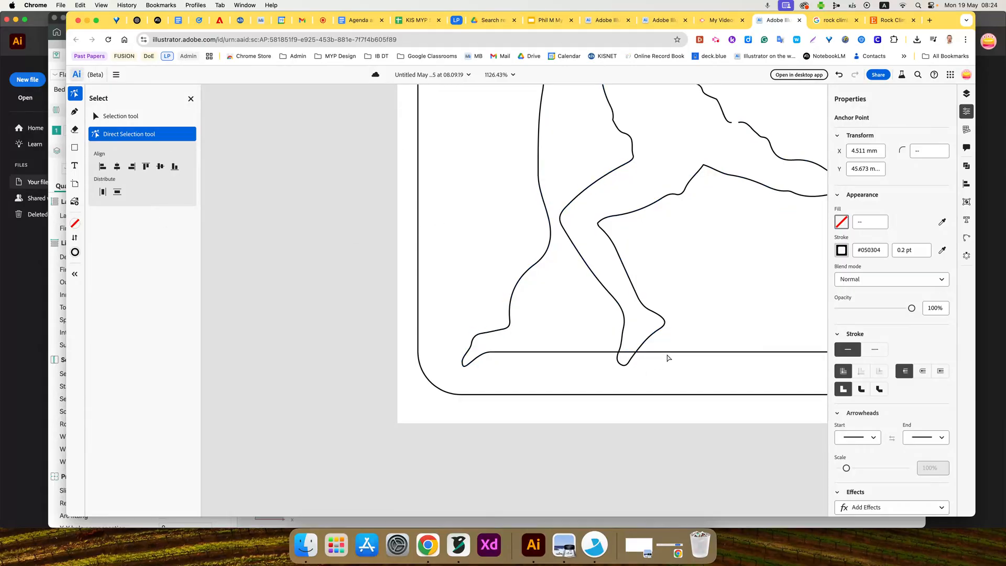
{"action": "key", "text": "space"}
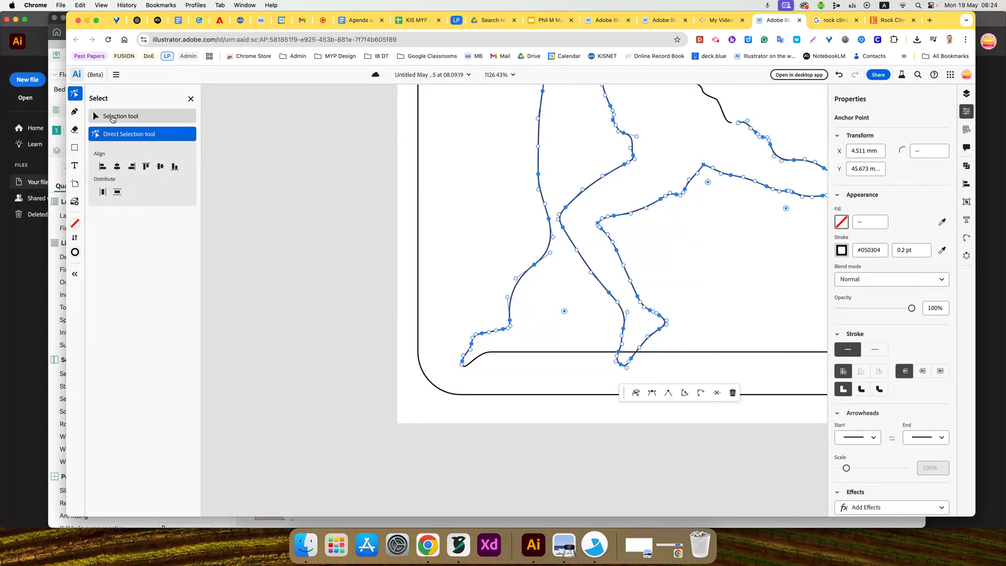
{"action": "left_click", "coordinate": [112, 118]}
{"action": "left_click", "coordinate": [113, 278]}
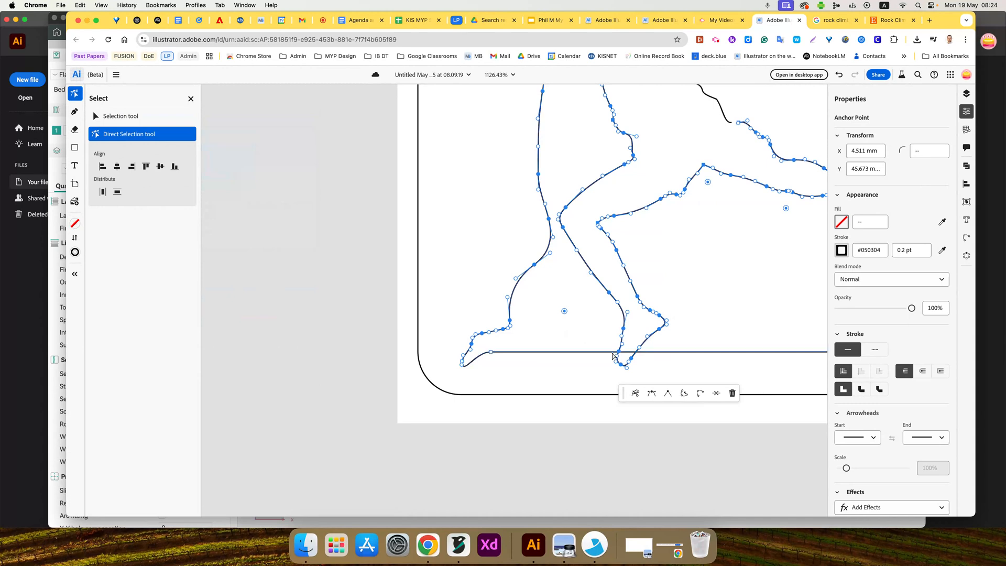
{"action": "left_click", "coordinate": [628, 354]}
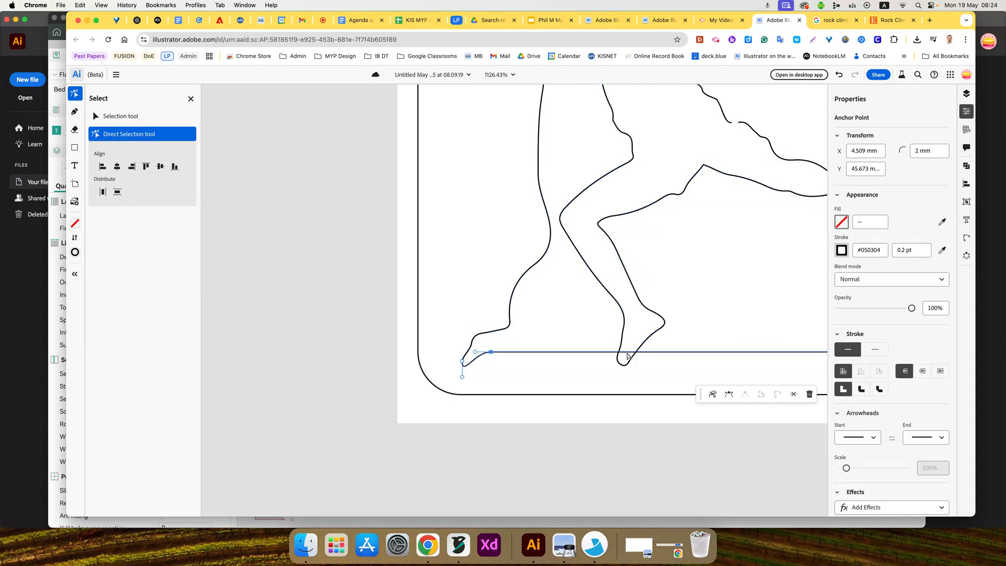
{"action": "scroll", "coordinate": [628, 355], "scroll_direction": "up", "scroll_amount": 5}
{"action": "scroll", "coordinate": [628, 357], "scroll_direction": "down", "scroll_amount": 7}
{"action": "left_click", "coordinate": [621, 286]}
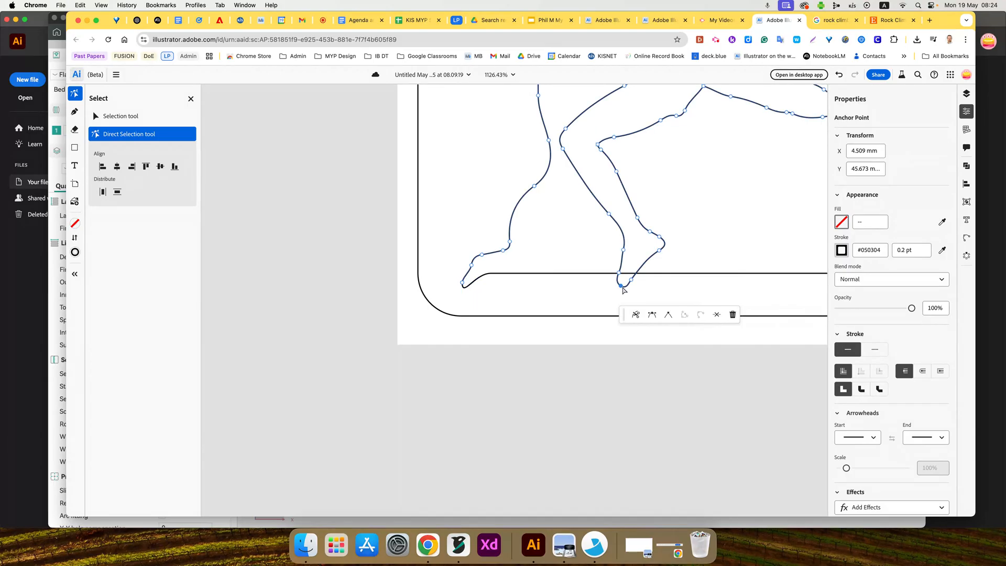
{"action": "key", "text": "BackSpace"}
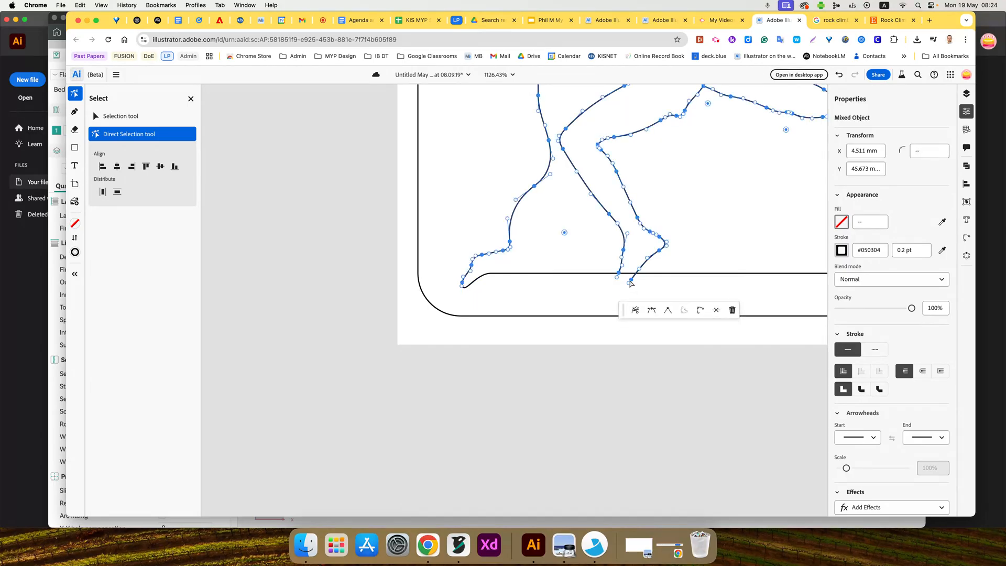
{"action": "left_click", "coordinate": [631, 283]}
{"action": "key", "text": "BackSpace"}
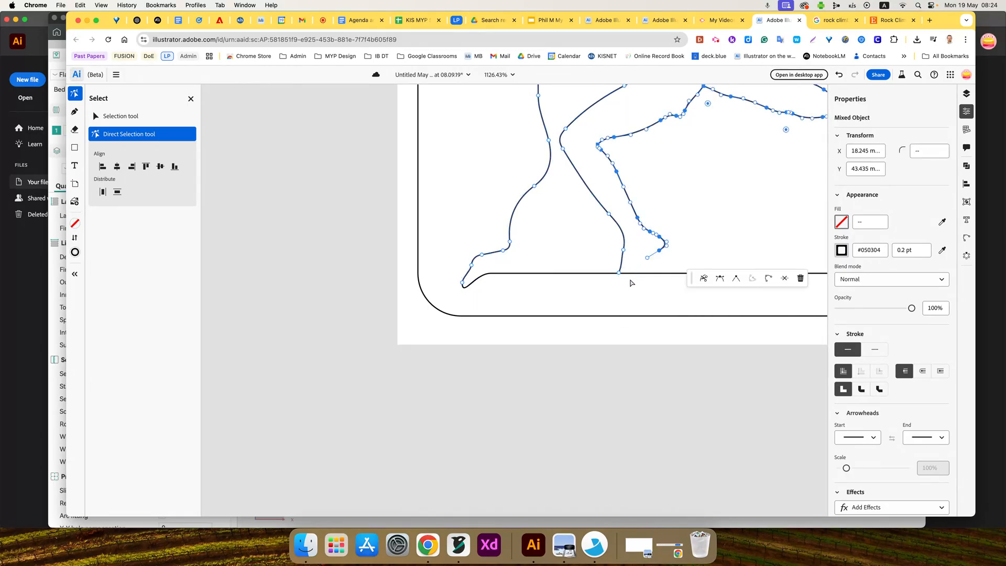
{"action": "key", "text": "super+z"}
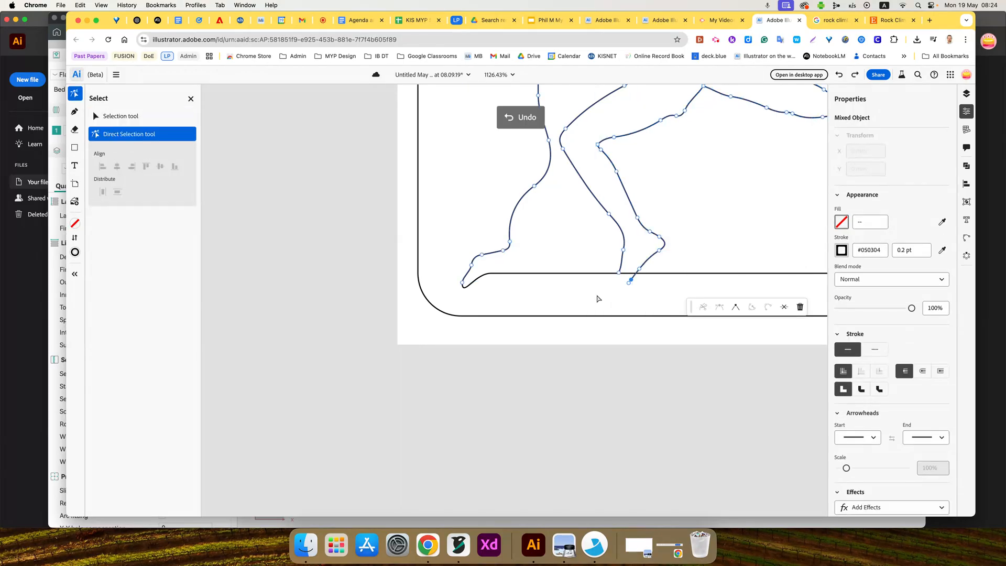
- Move the foot's right open end up onto the inner frame's lower edge and cut that edge at its end anchor points
{"action": "left_click_drag", "start_coordinate": [631, 282], "coordinate": [635, 275]}
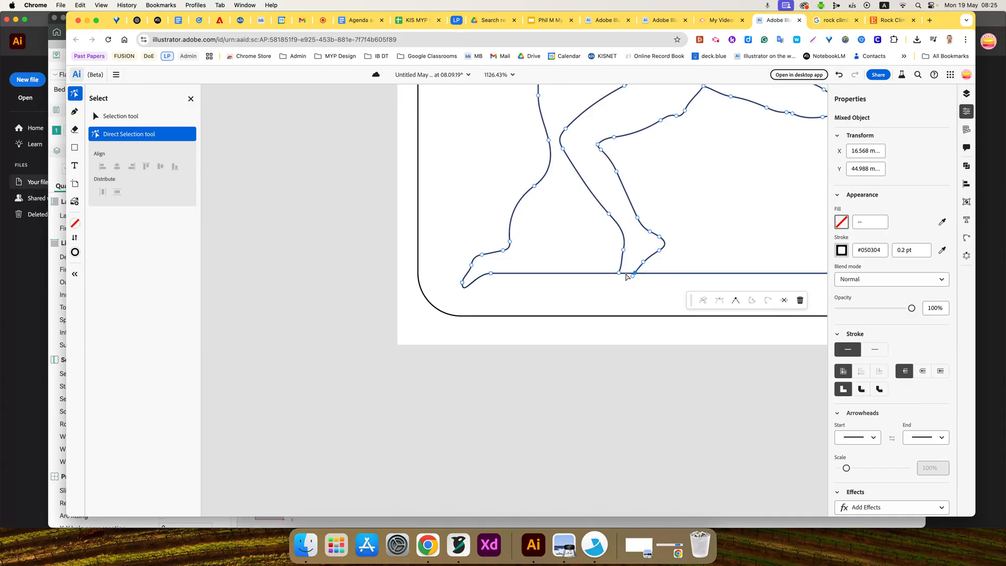
{"action": "left_click", "coordinate": [626, 274]}
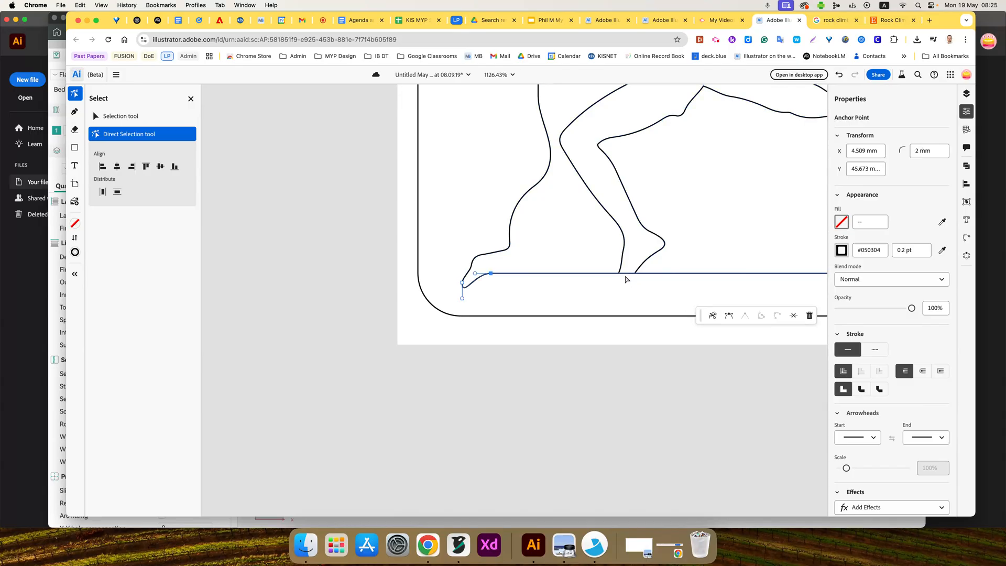
{"action": "left_click", "coordinate": [713, 315]}
- Delete the straight lower edge segment of the inner frame
{"action": "left_click", "coordinate": [629, 274]}
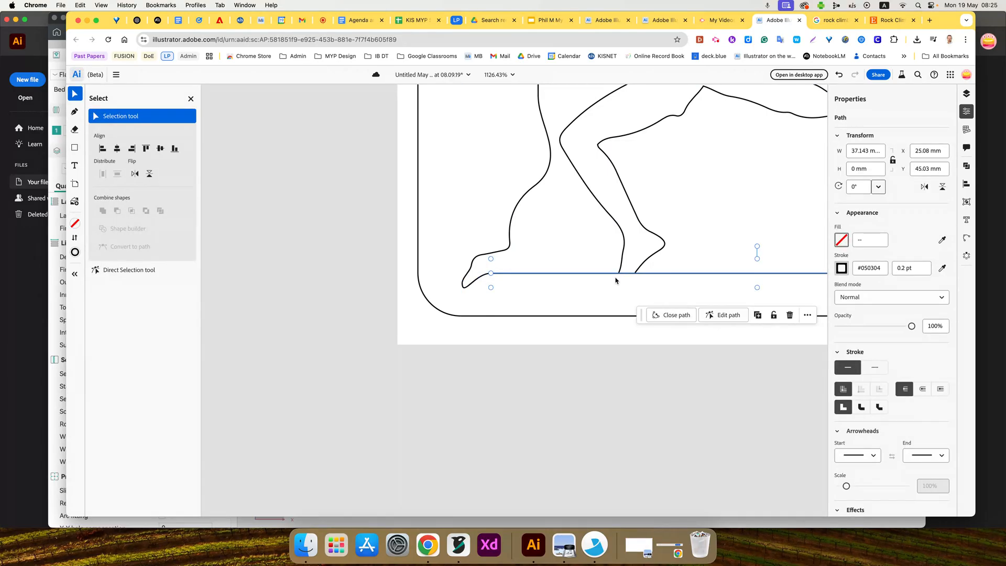
{"action": "key", "text": "Delete"}
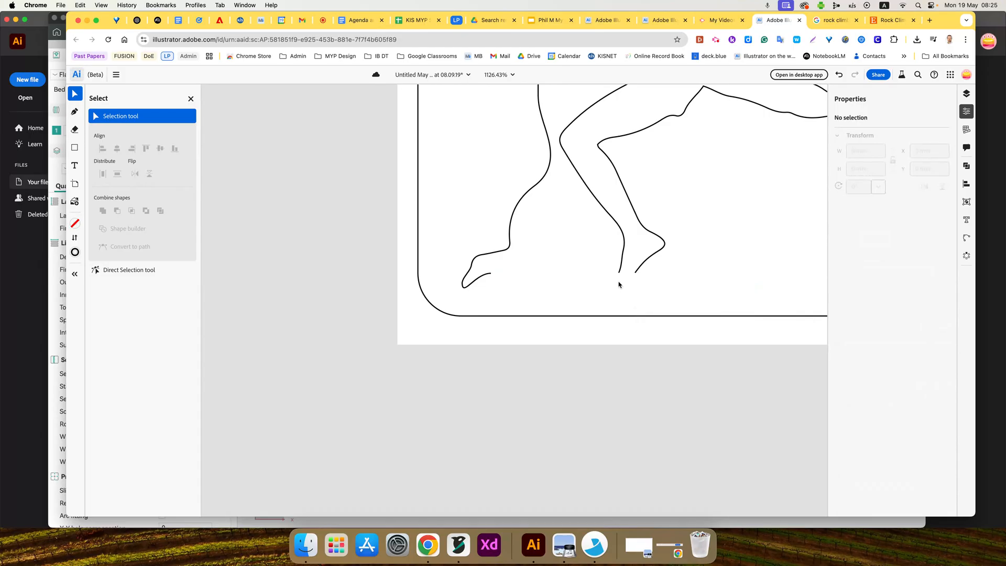
{"action": "key", "text": "super+z"}
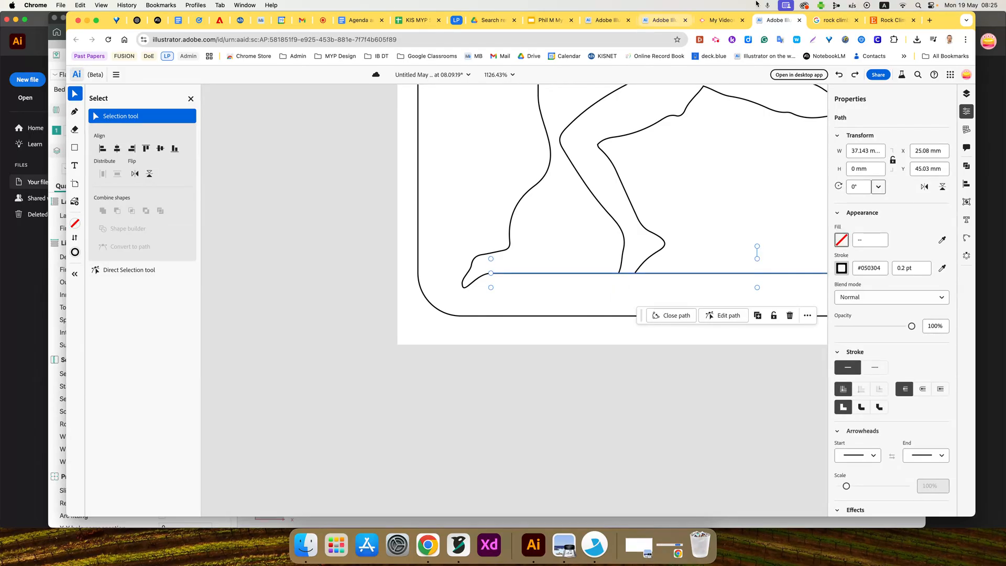
{"action": "left_click", "coordinate": [716, 39]}
{"action": "left_click", "coordinate": [683, 100]}
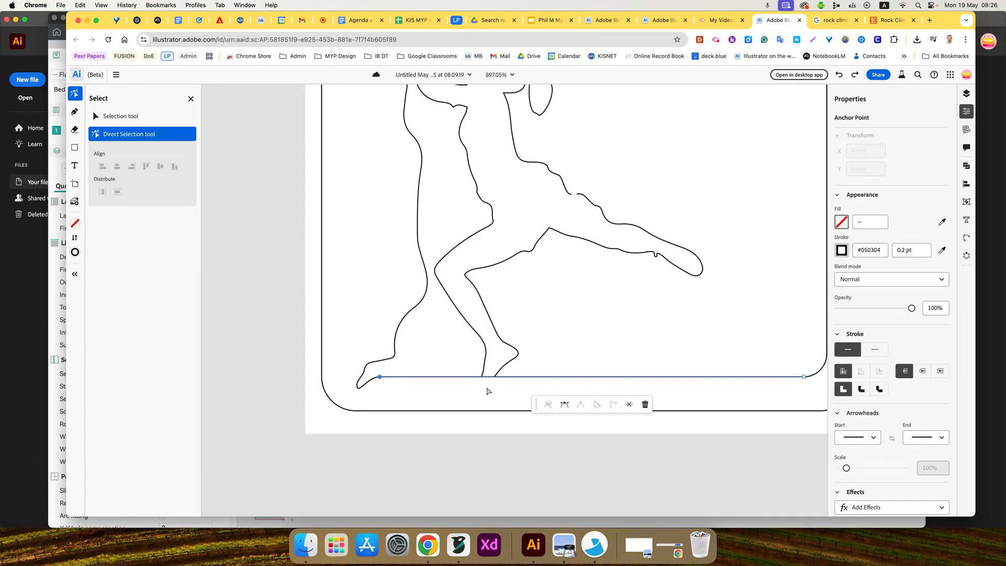
{"action": "key", "text": "Delete"}
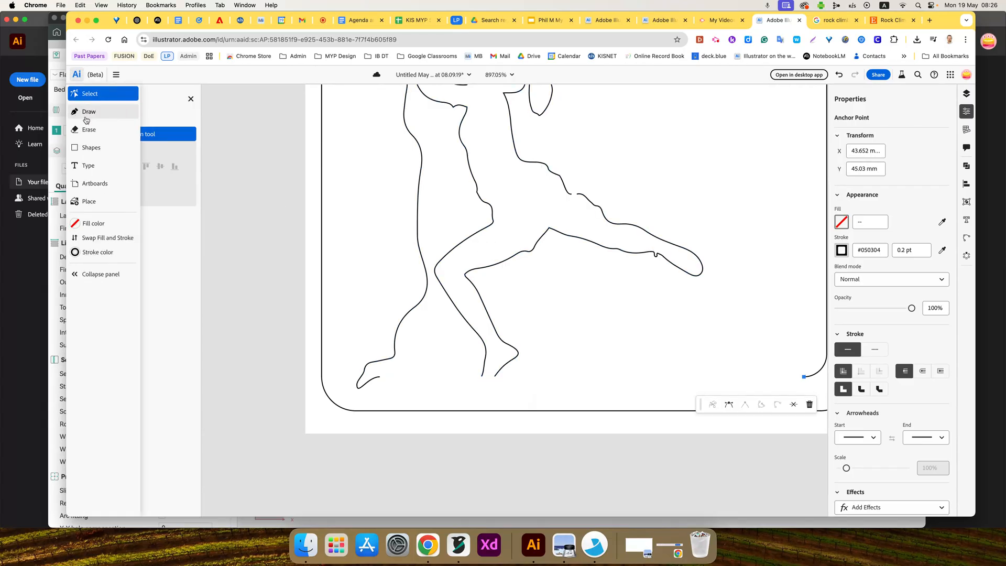
- With the Pen tool, draw a horizontal line about 27 mm long from the inner frame's lower-right corner curve to the foot's right open end
{"action": "left_click", "coordinate": [86, 115]}
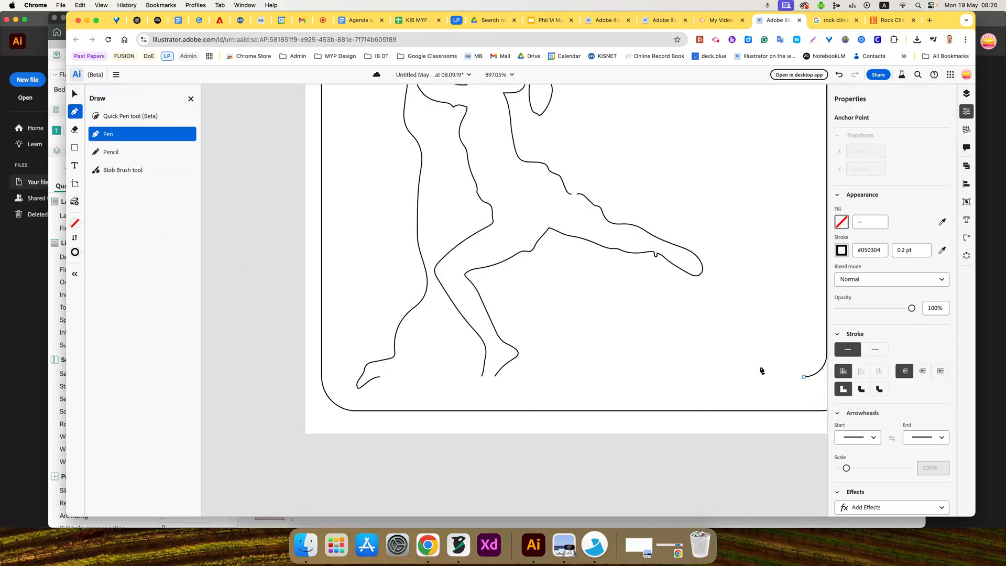
{"action": "left_click", "coordinate": [805, 377]}
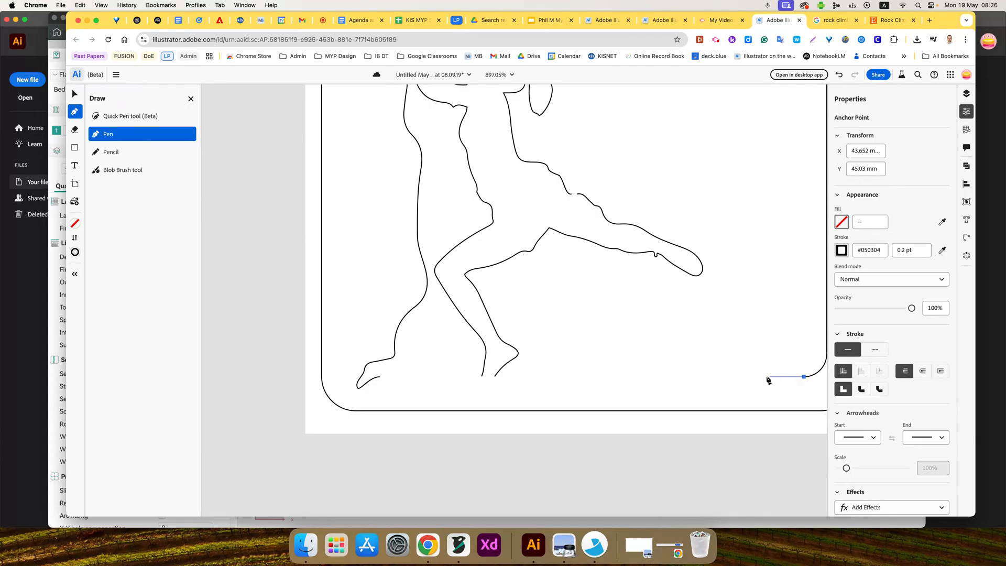
{"action": "left_click", "coordinate": [381, 378]}
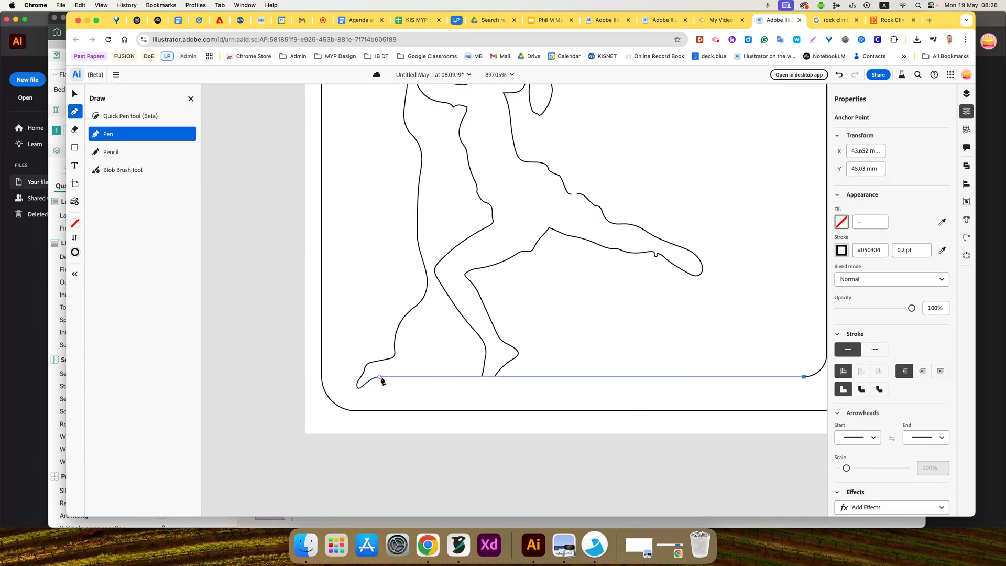
{"action": "left_click", "coordinate": [495, 376]}
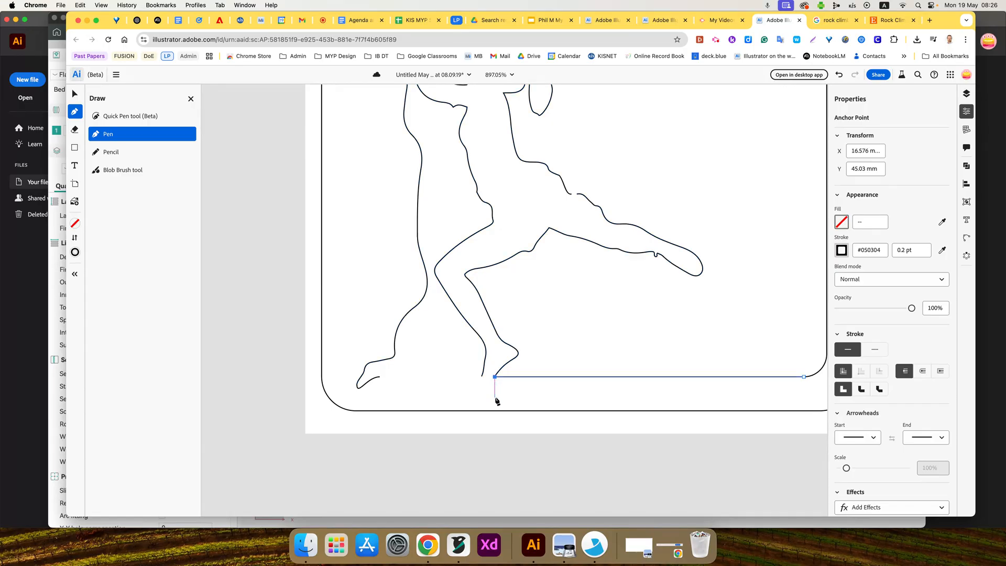
{"action": "key", "text": "v"}
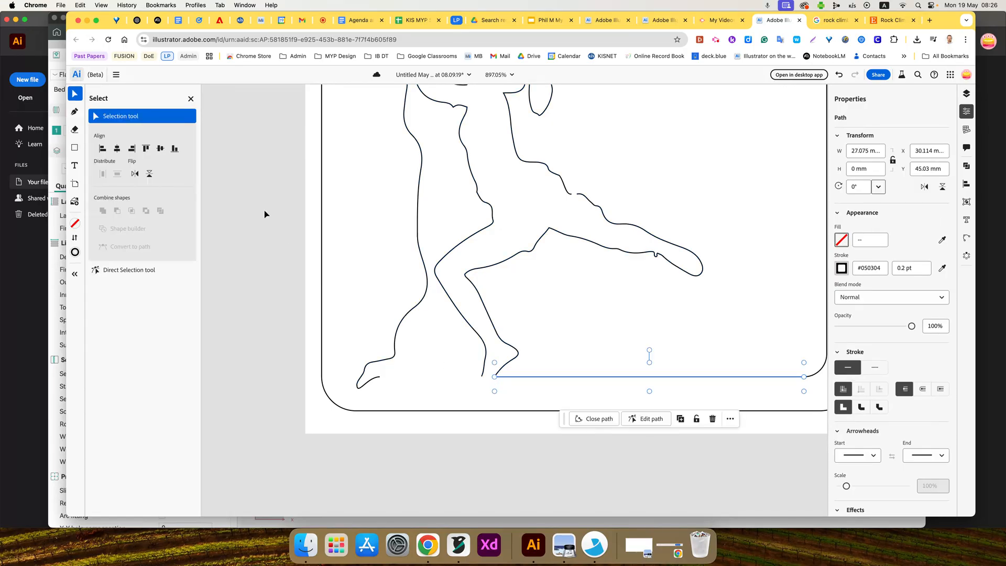
- Try to draw a straight Pen line from the foot's left open end to the open end of the rock outline's base
{"action": "left_click", "coordinate": [74, 111]}
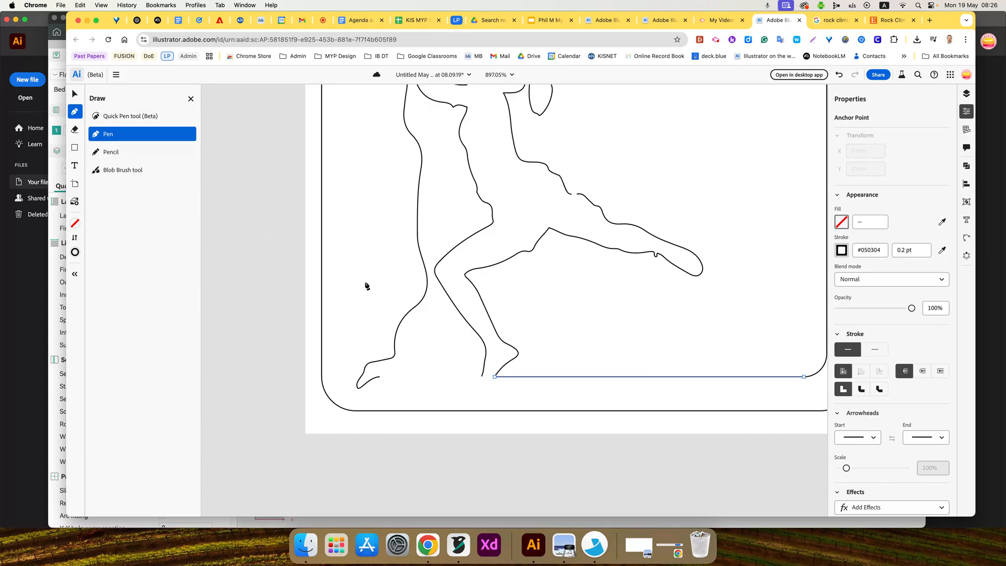
{"action": "left_click", "coordinate": [480, 377]}
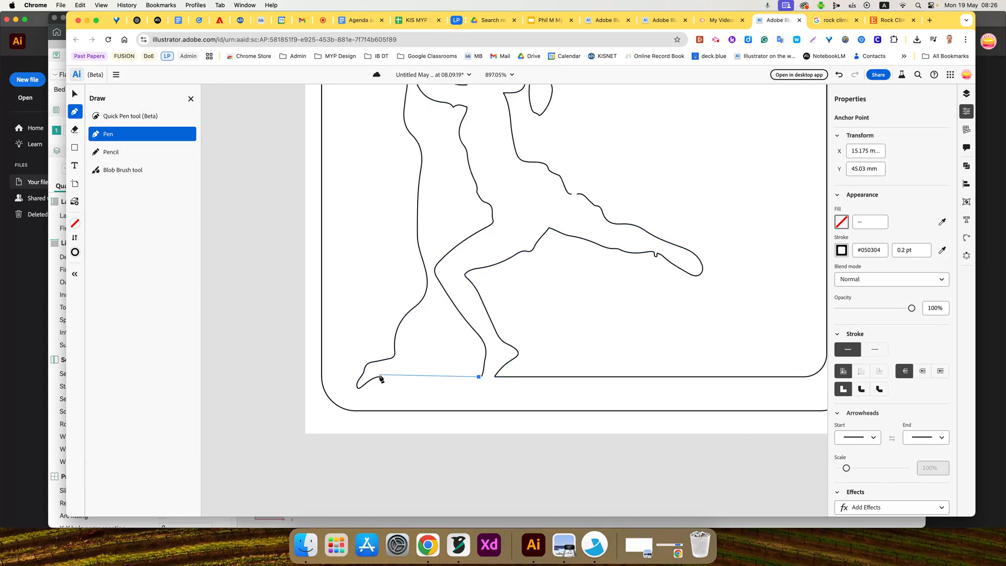
{"action": "left_click", "coordinate": [380, 377]}
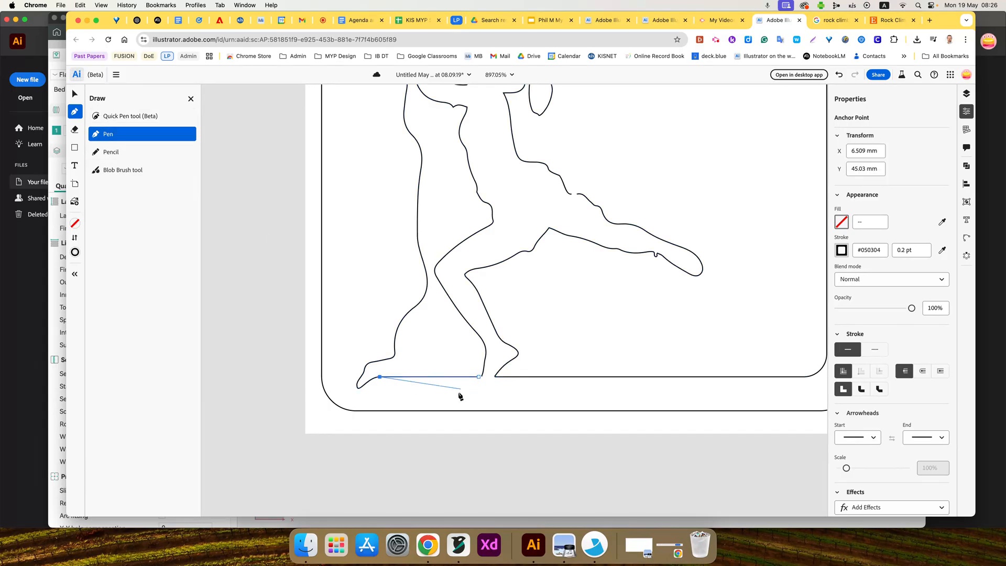
{"action": "key", "text": "super+z"}
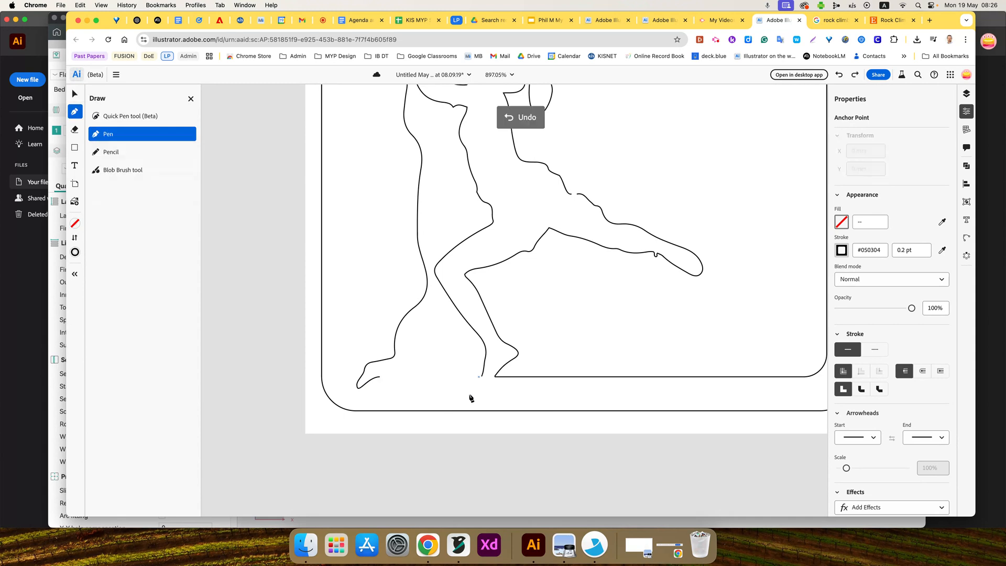
- Undo the last Pen line and redraw the horizontal line from the inner frame's lower-right corner curve to the foot's right open end
{"action": "left_click", "coordinate": [481, 378]}
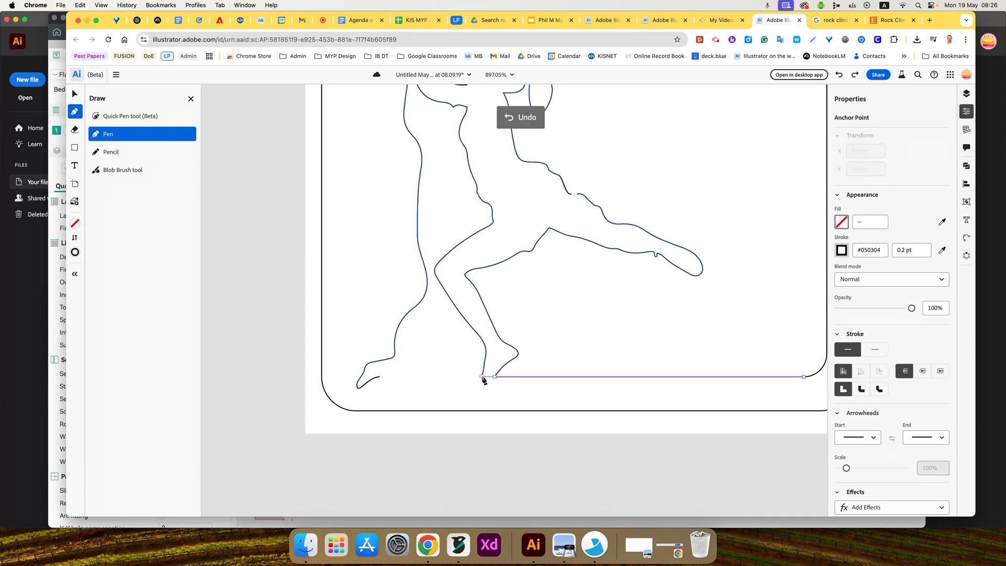
{"action": "key", "text": "super+z"}
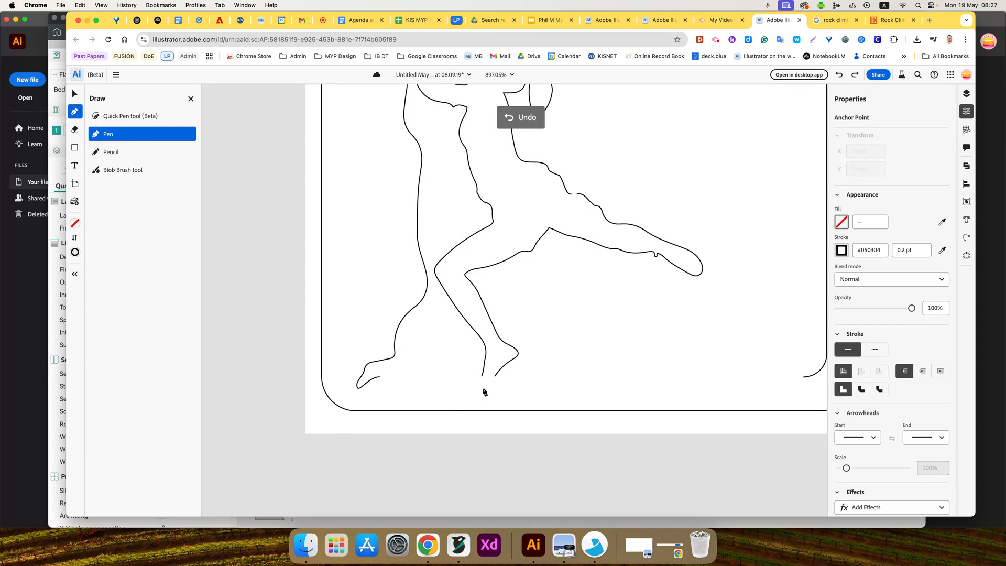
{"action": "left_click", "coordinate": [494, 377]}
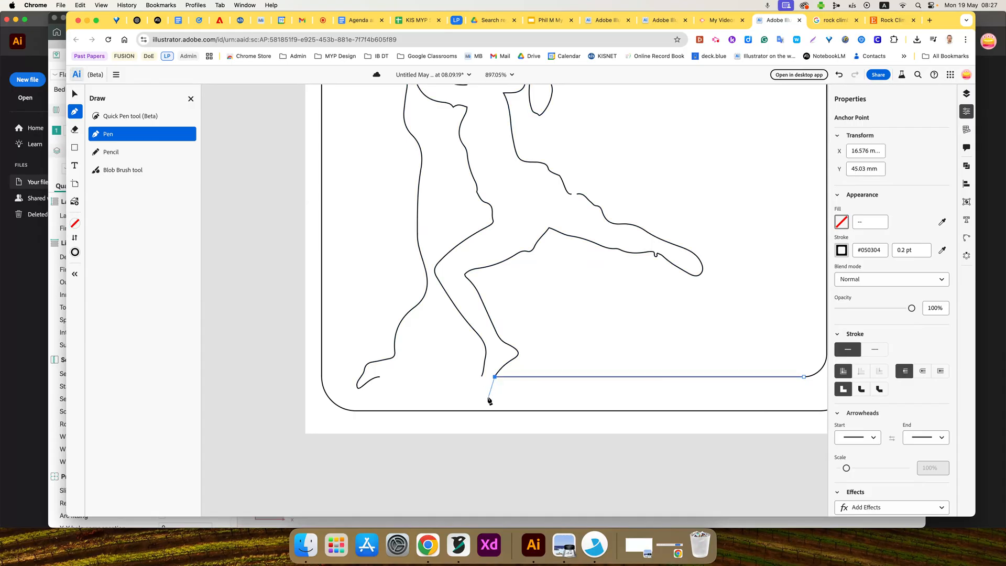
- With the Pen tool, draw a horizontal line about 9 mm long from the foot's left open end to the rock base's open end
{"action": "left_click", "coordinate": [482, 377]}
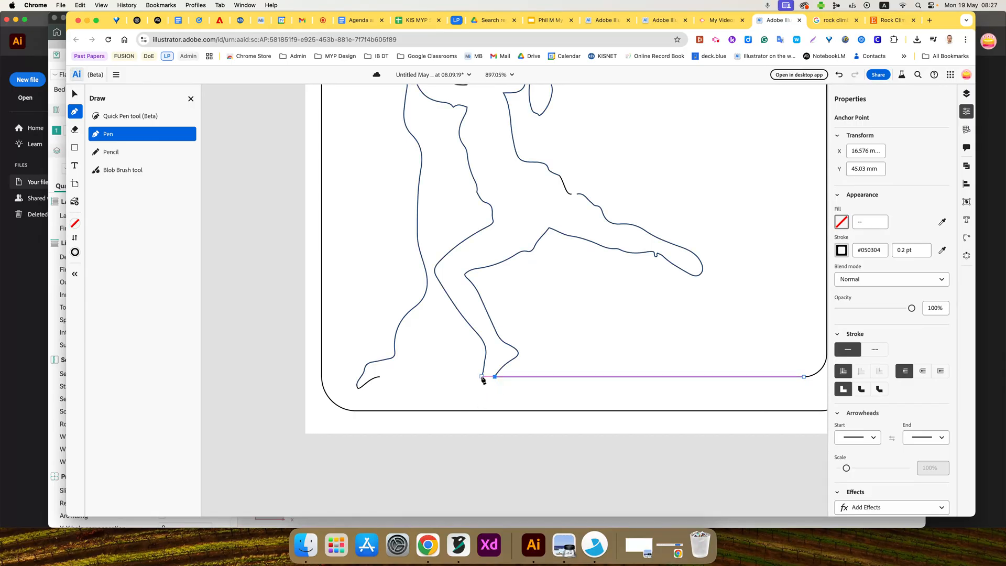
{"action": "left_click", "coordinate": [380, 377]}
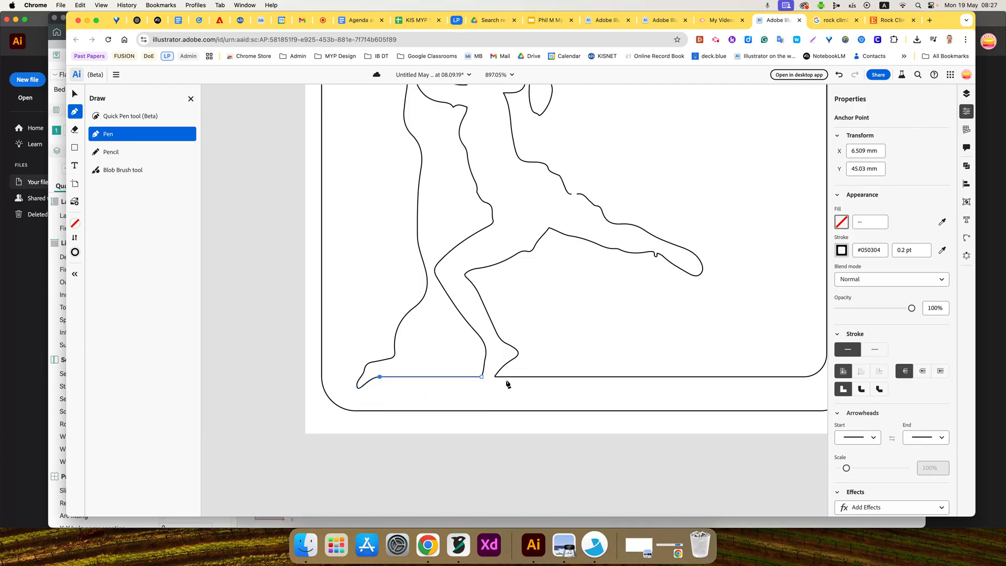
{"action": "key", "text": "super"}
{"action": "scroll", "coordinate": [505, 381], "scroll_direction": "right", "scroll_amount": 1}
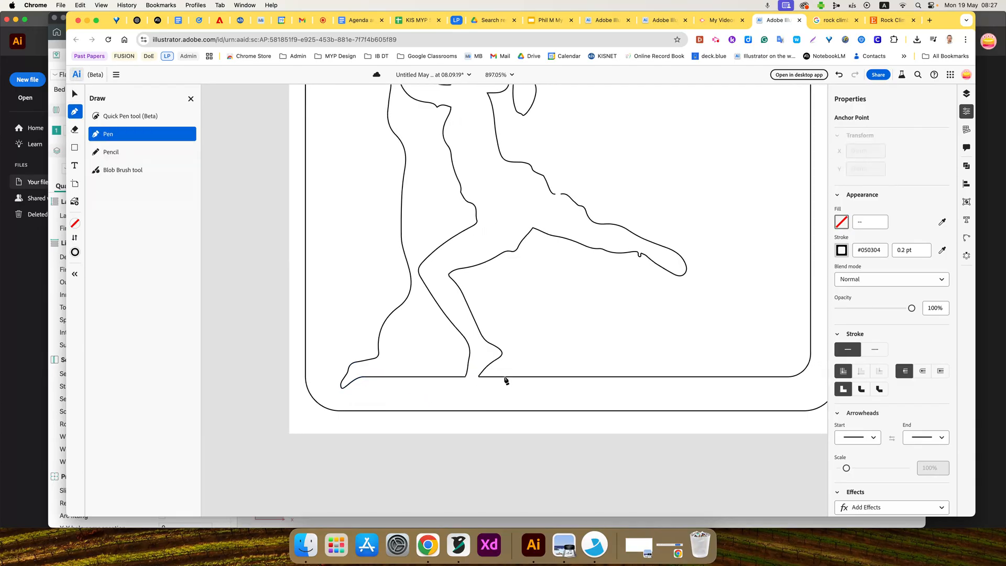
{"action": "scroll", "coordinate": [509, 371], "scroll_direction": "down", "scroll_amount": 1}
{"action": "scroll", "coordinate": [509, 371], "scroll_direction": "up", "scroll_amount": 5}
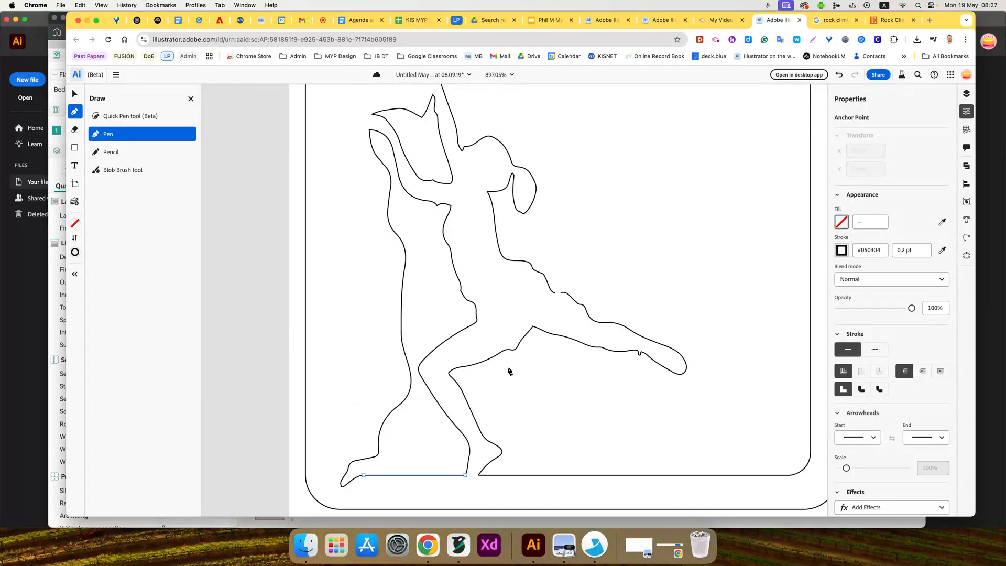
- Draw a circle about 2.6 mm in diameter inside the upper-left corner of the outer frame and deselect it
{"action": "scroll", "coordinate": [509, 371], "scroll_direction": "down", "scroll_amount": 5}
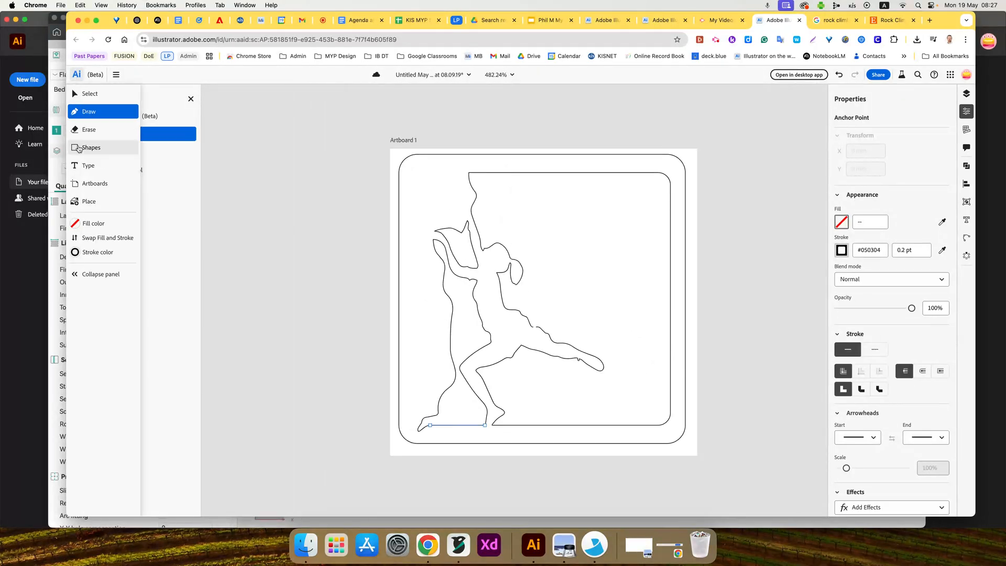
{"action": "left_click", "coordinate": [74, 147]}
{"action": "left_click", "coordinate": [112, 134]}
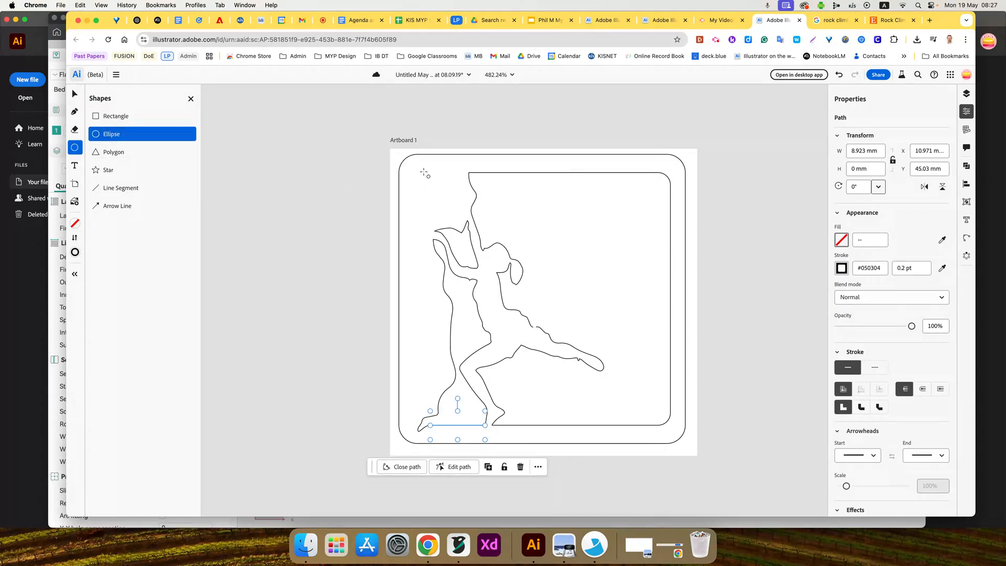
{"action": "left_click_drag", "start_coordinate": [416, 171], "coordinate": [434, 187]}
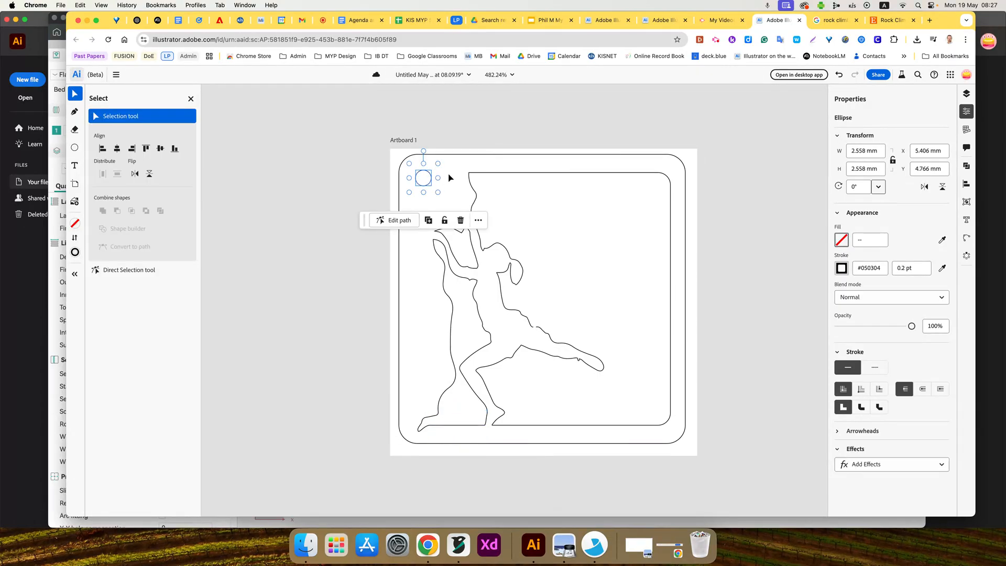
{"action": "left_click", "coordinate": [427, 116]}
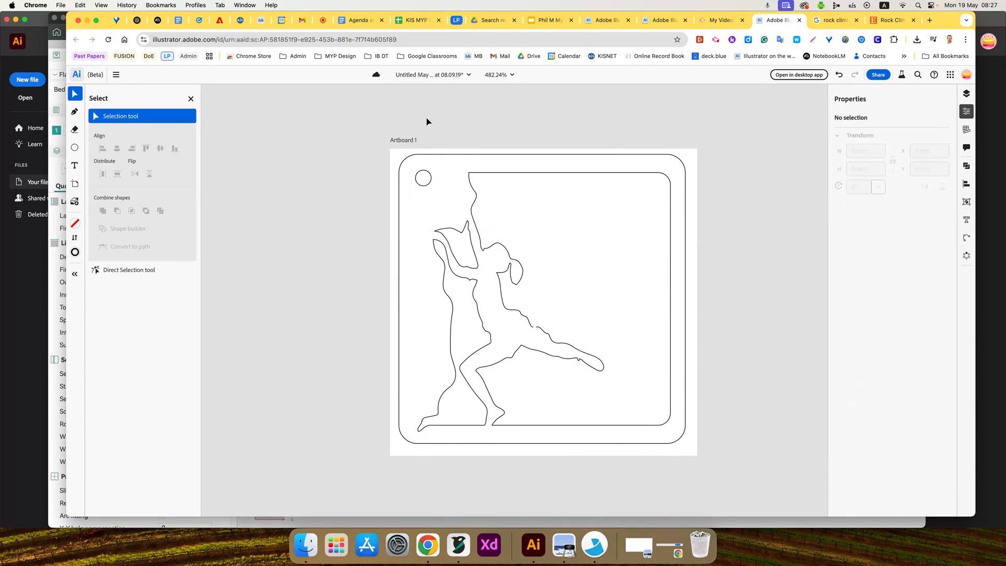